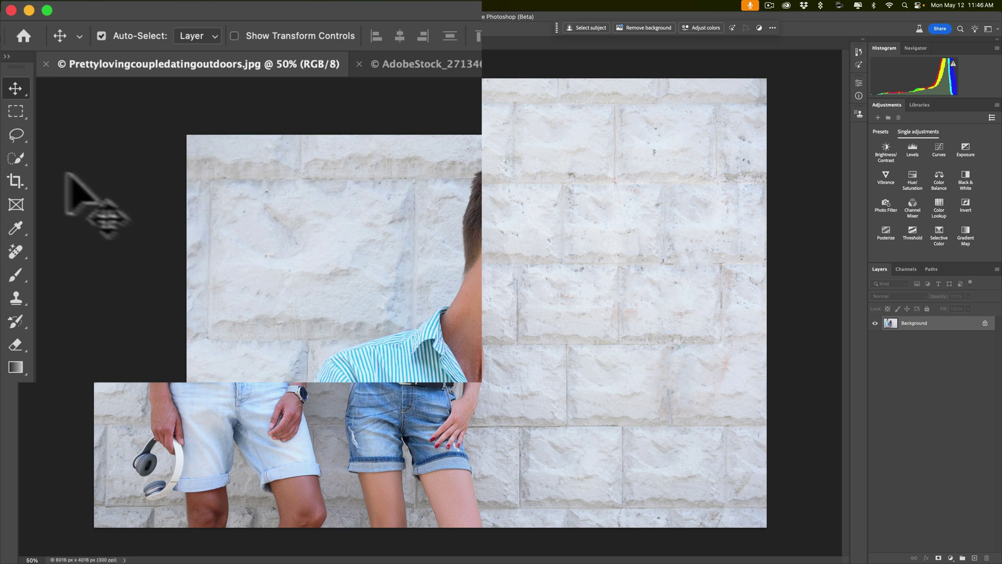
Use Object Selection's Select people to select the woman as an entire person.
click(15, 157)
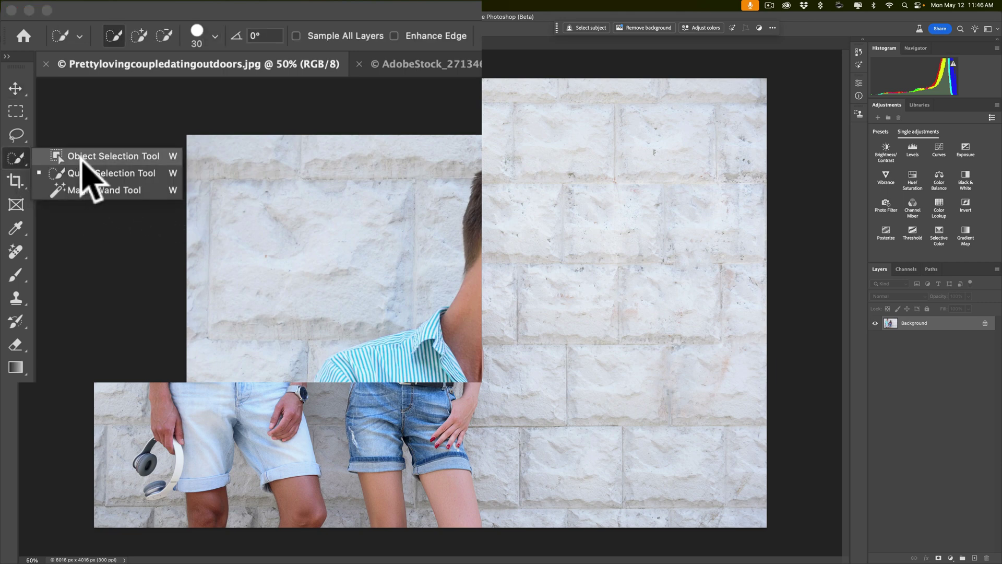
click(83, 156)
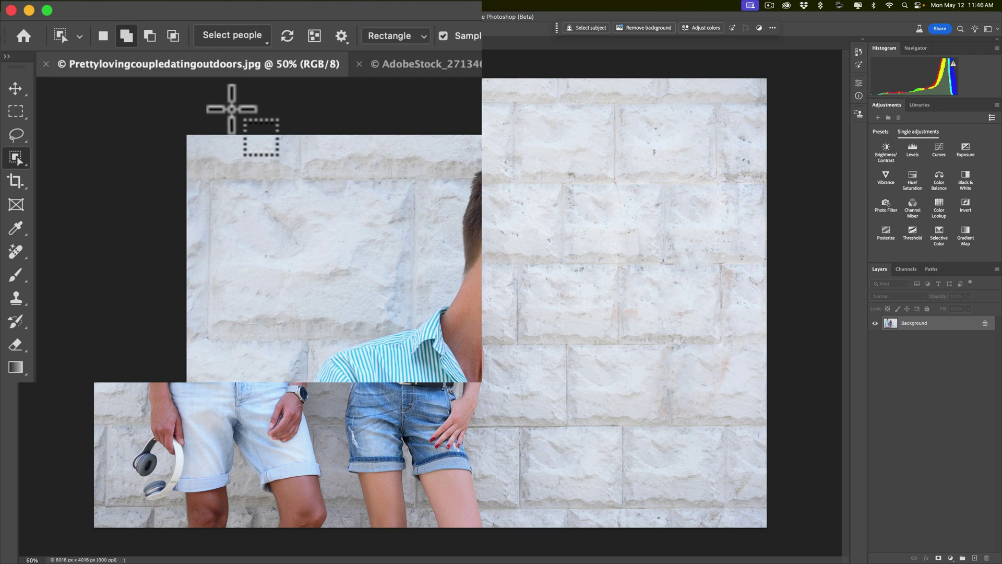
click(261, 32)
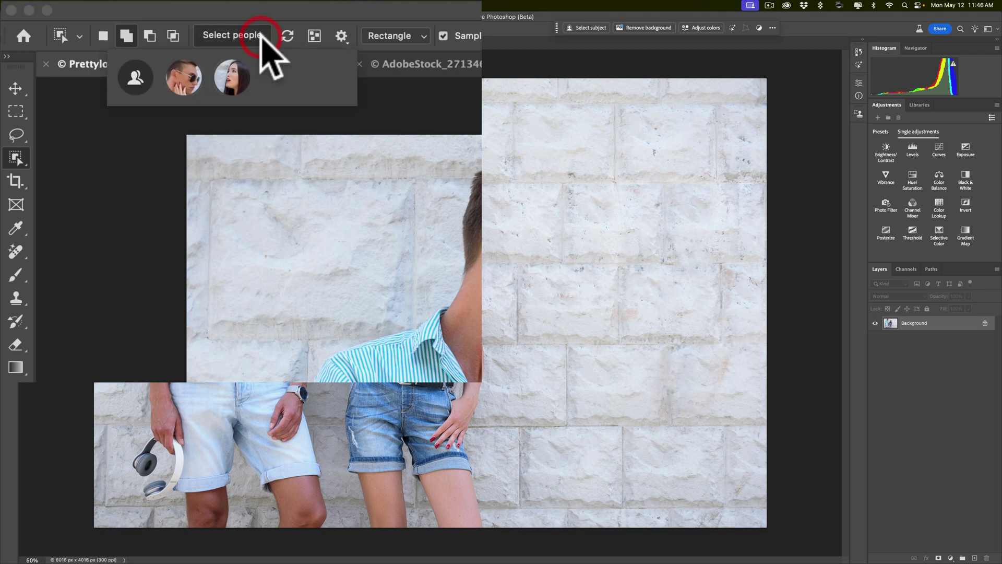
click(232, 76)
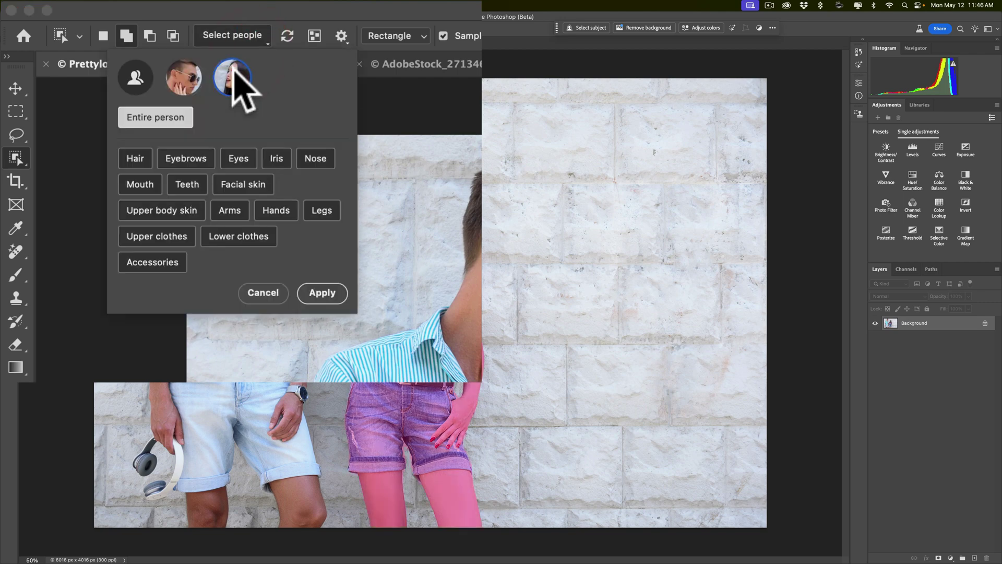
click(166, 117)
click(320, 293)
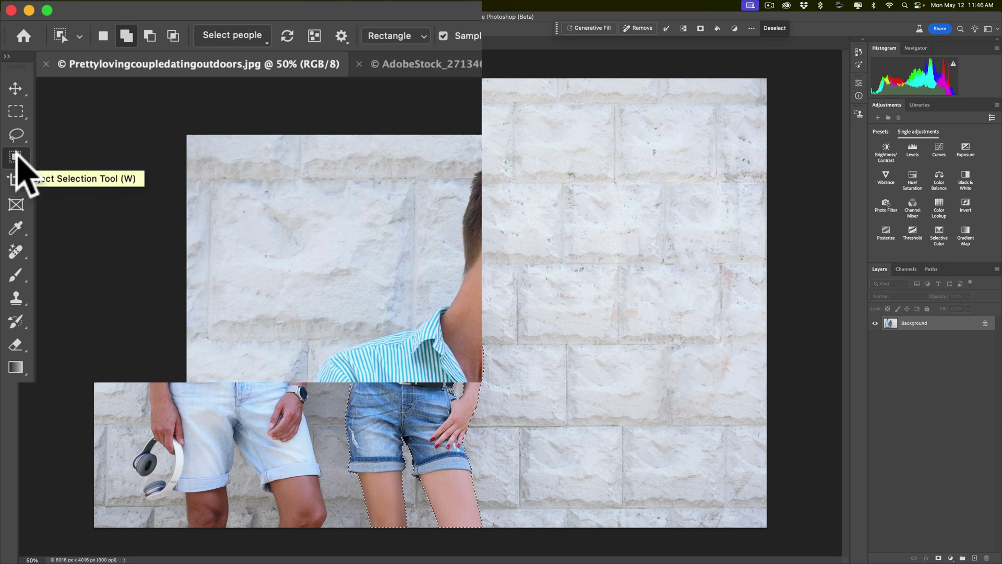
Switch to the Quick Selection tool in Add to selection mode.
click(15, 157)
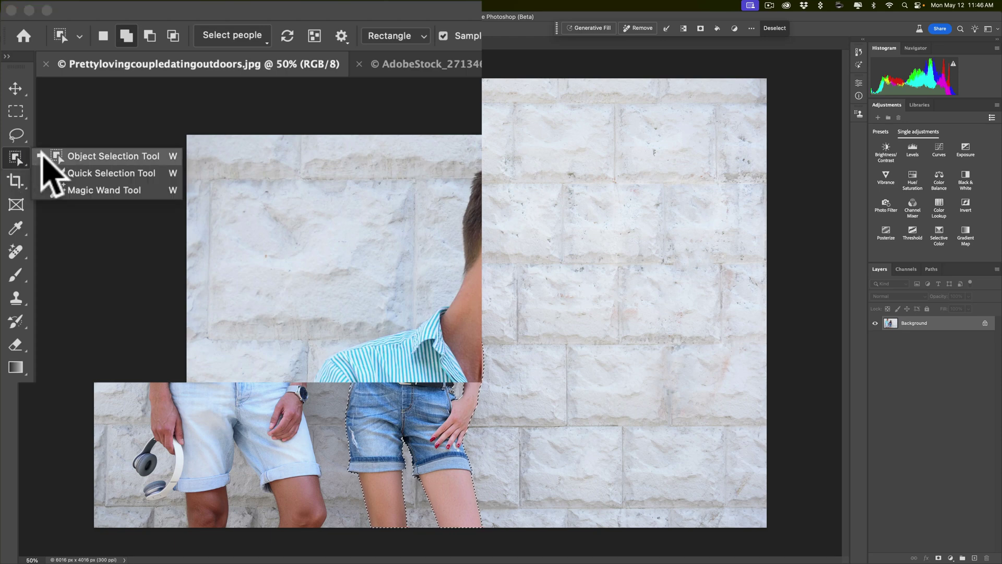
click(86, 173)
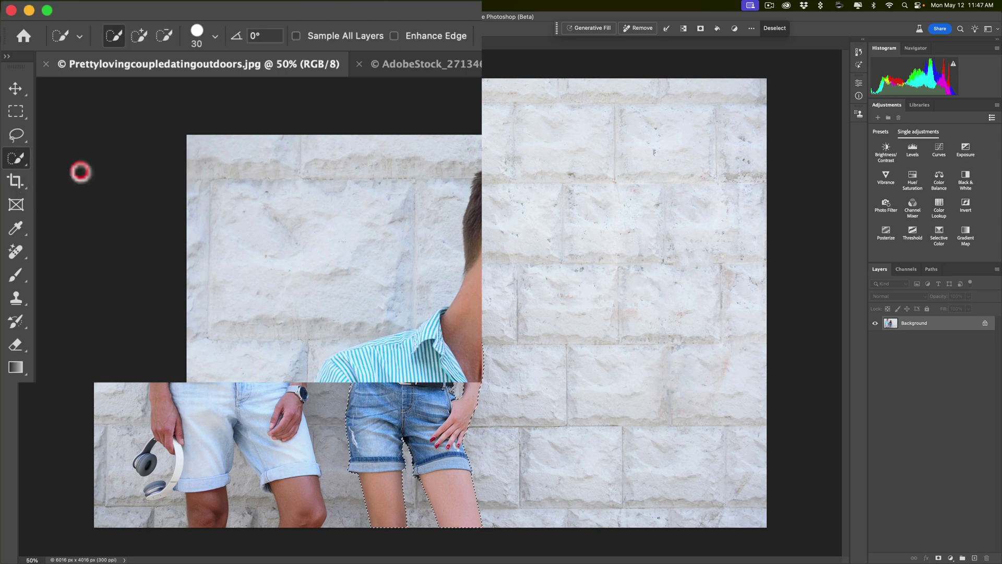
click(141, 37)
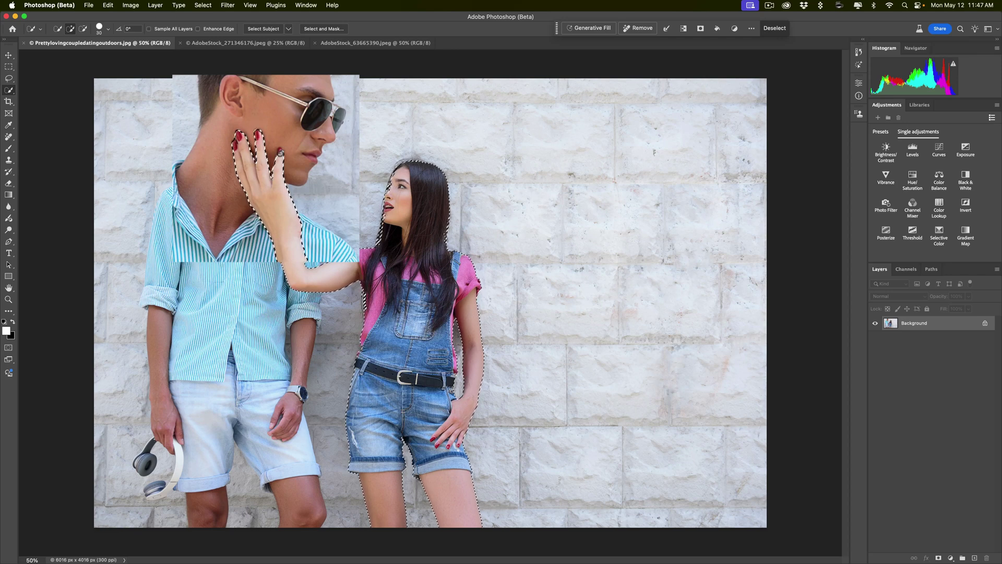
Add the woman's fingertip to the selection, enable the Contextual Task Bar, and start Generative Fill.
drag(281, 166, 280, 151)
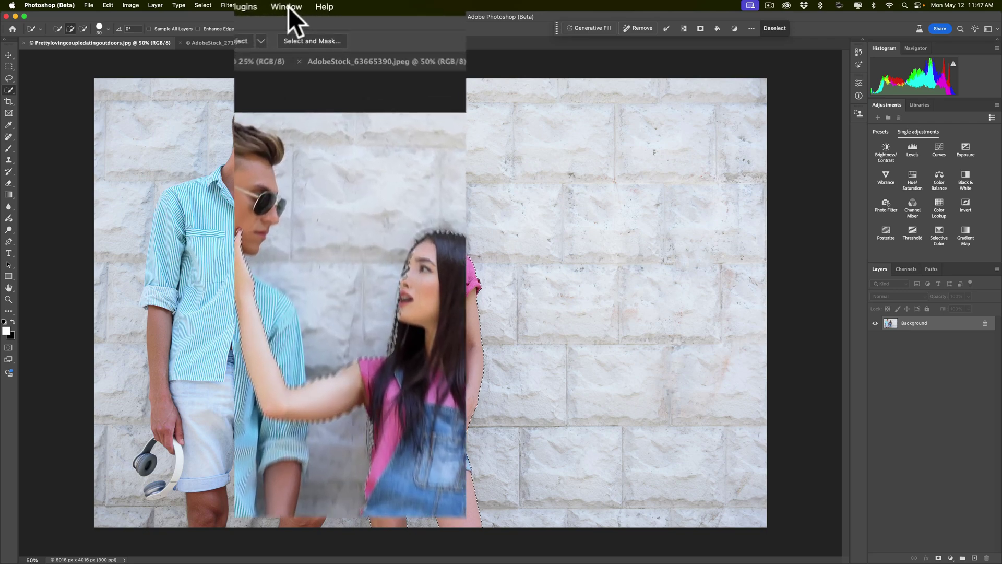
click(287, 6)
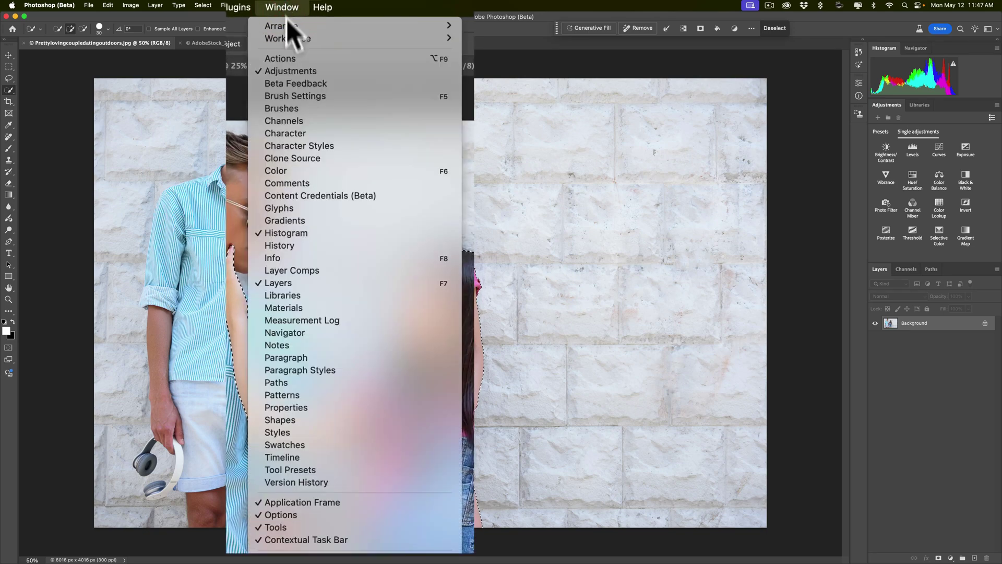
click(326, 540)
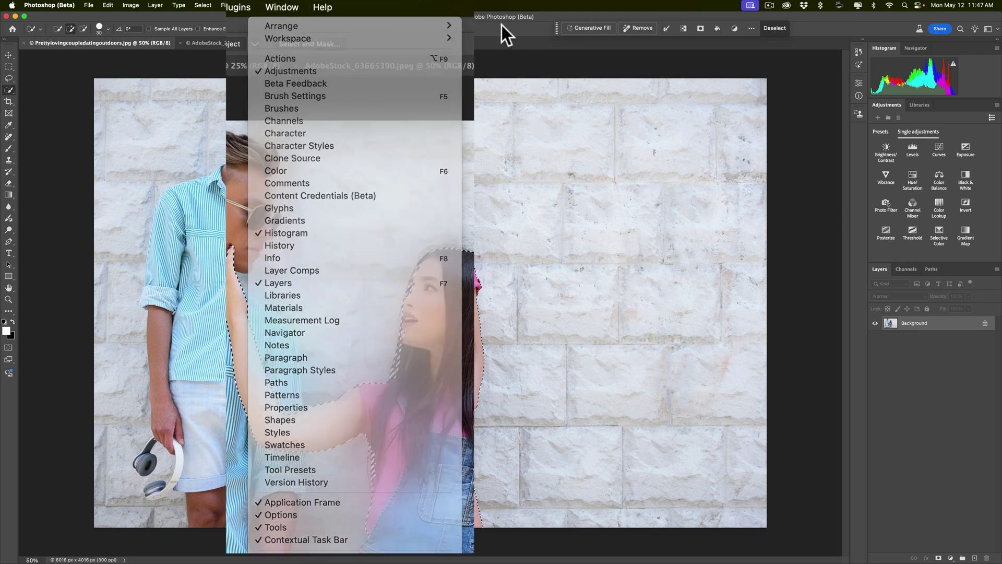
click(585, 28)
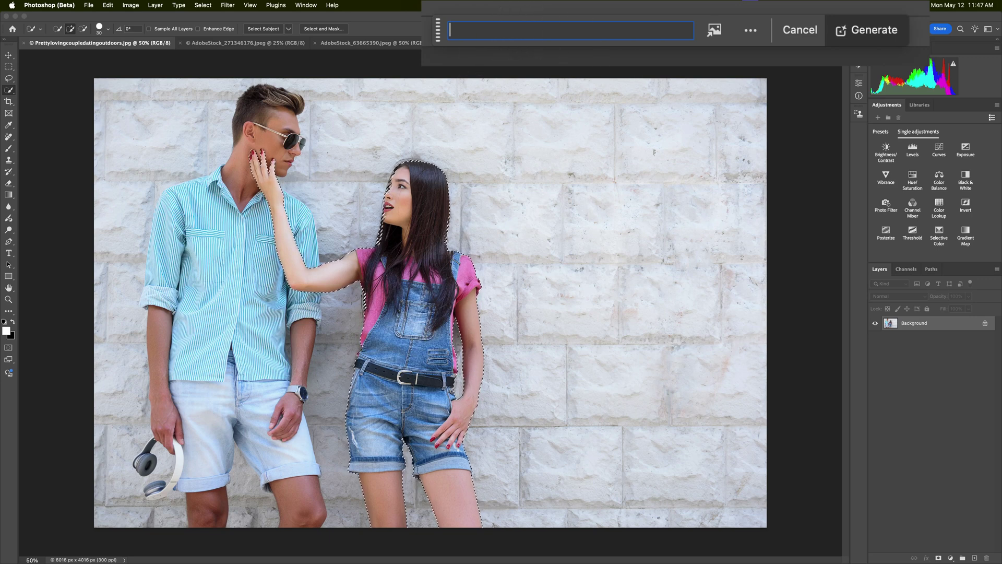
Generate with an empty prompt, compare the three variations, and keep the first beige-dress one.
click(871, 29)
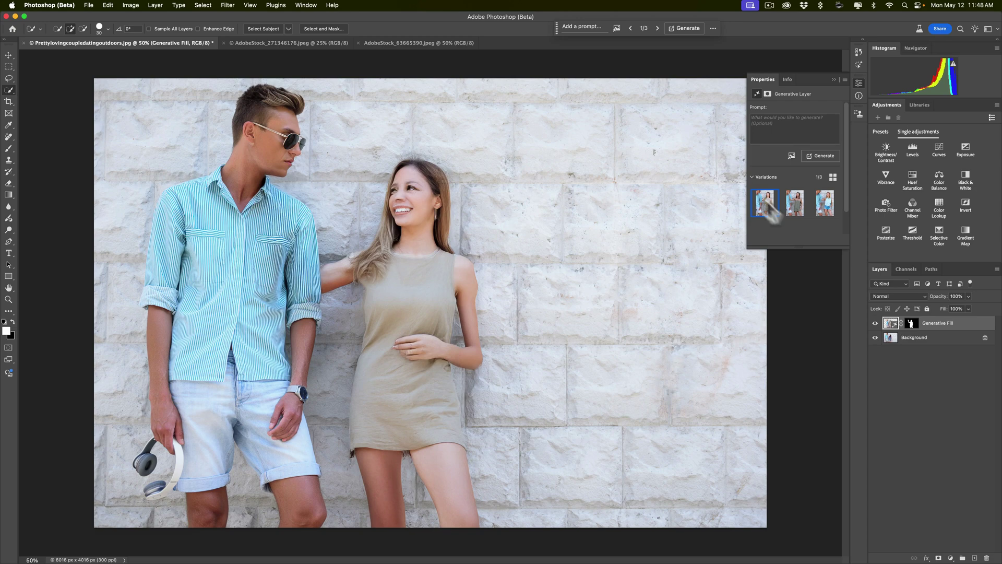
click(794, 211)
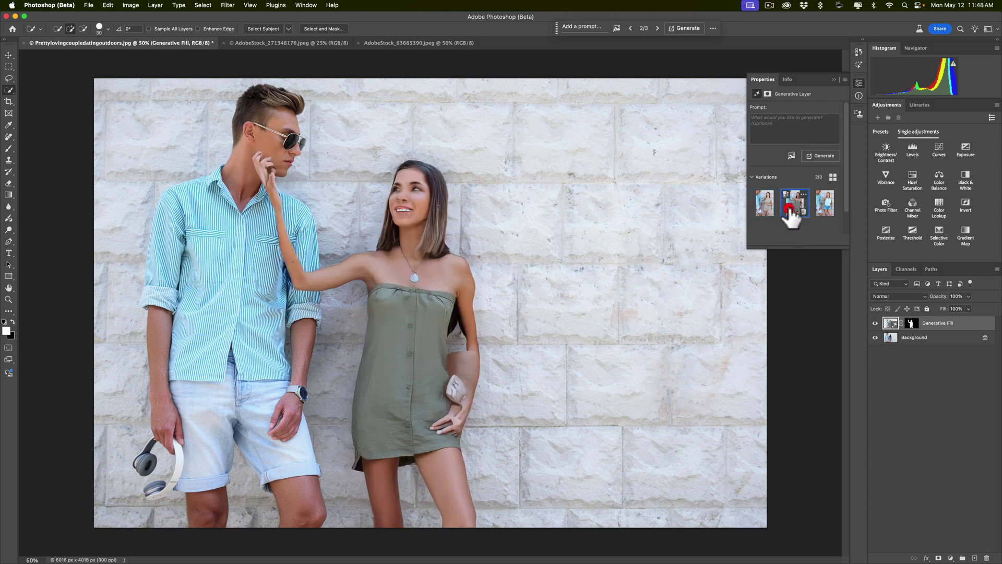
click(825, 203)
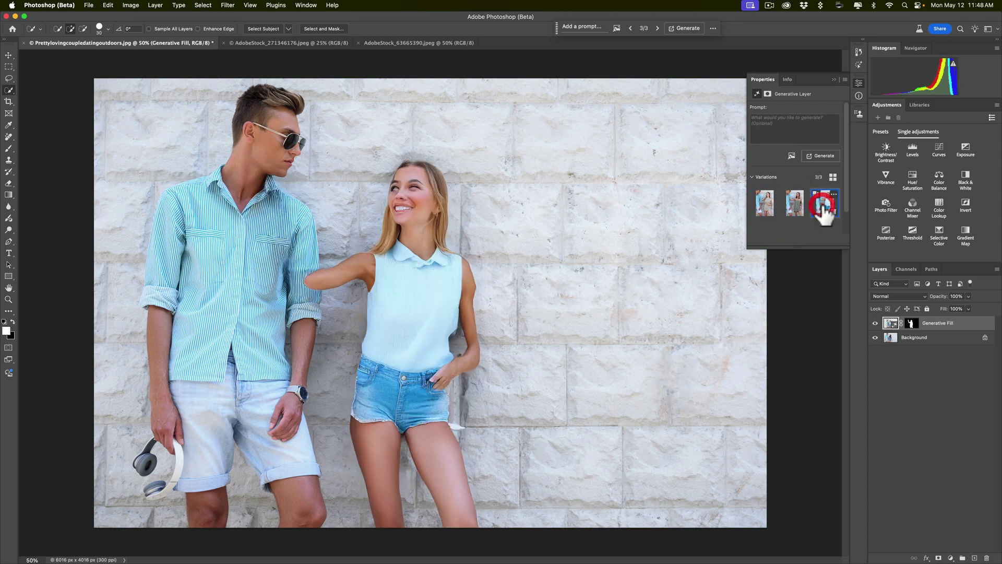
click(761, 209)
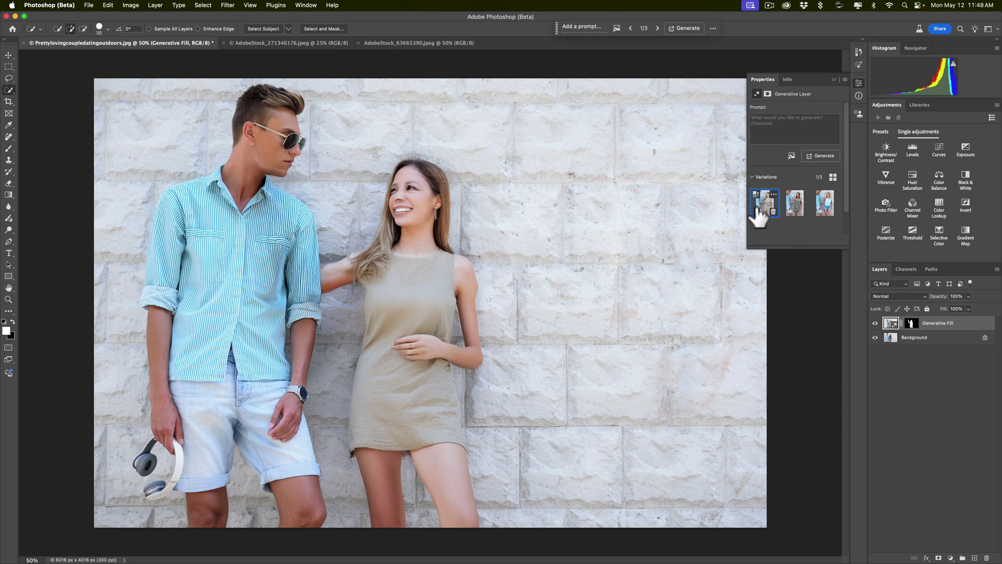
Undo the Generative Fill and erase the selected woman with the Remove button.
key(super)
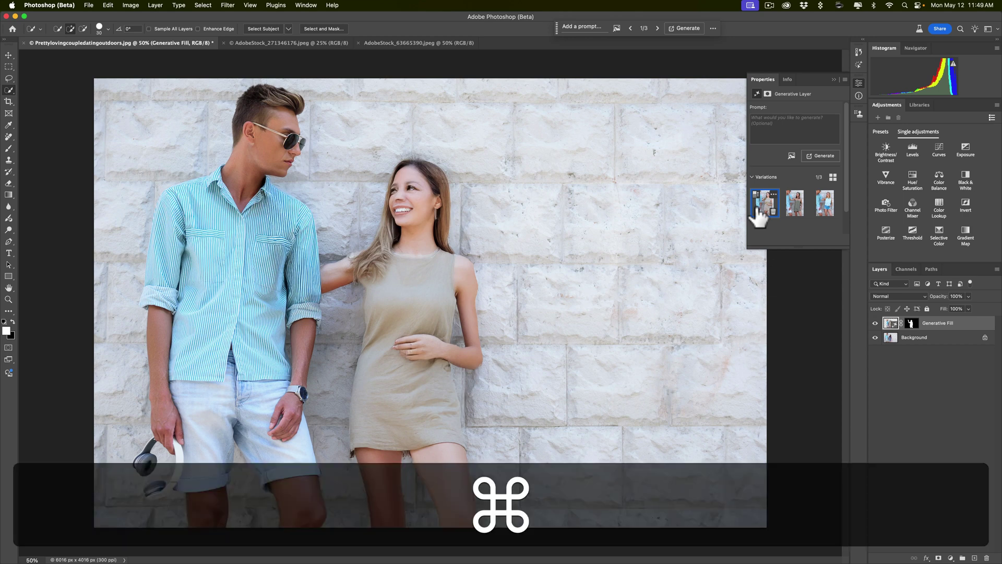
key(super+z)
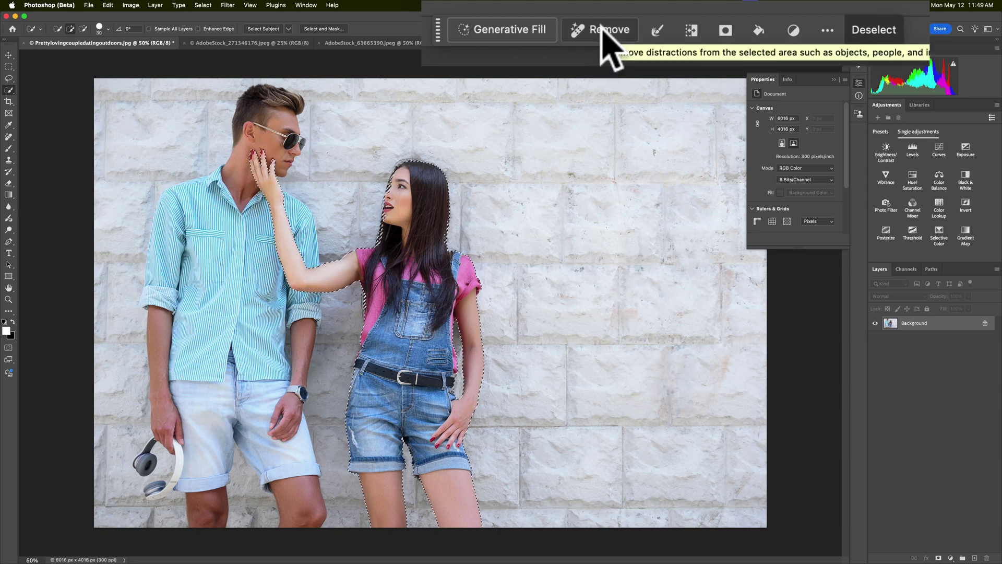
click(600, 31)
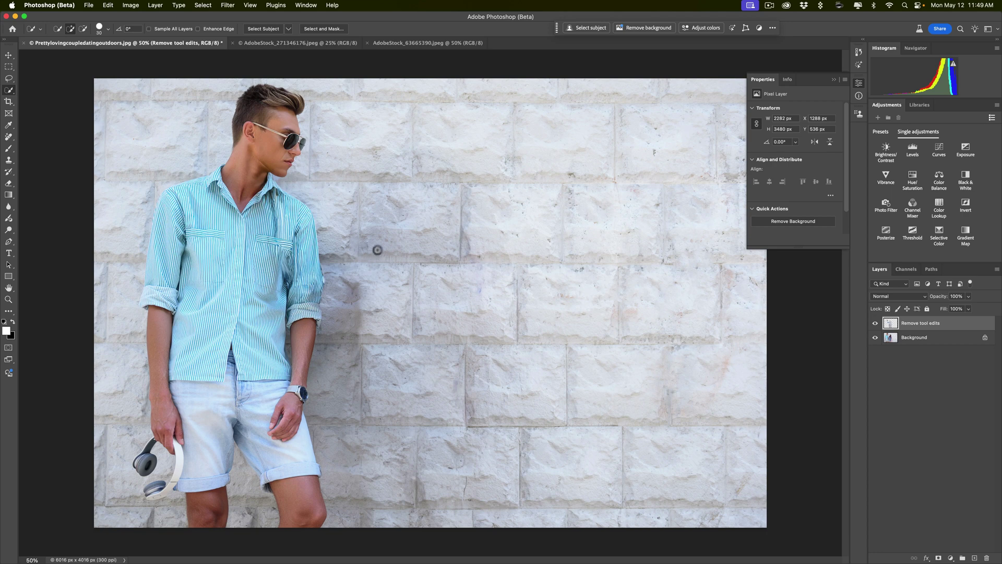
Collapse the Properties panel and switch to the AdobeStock_271346176 photo.
click(834, 79)
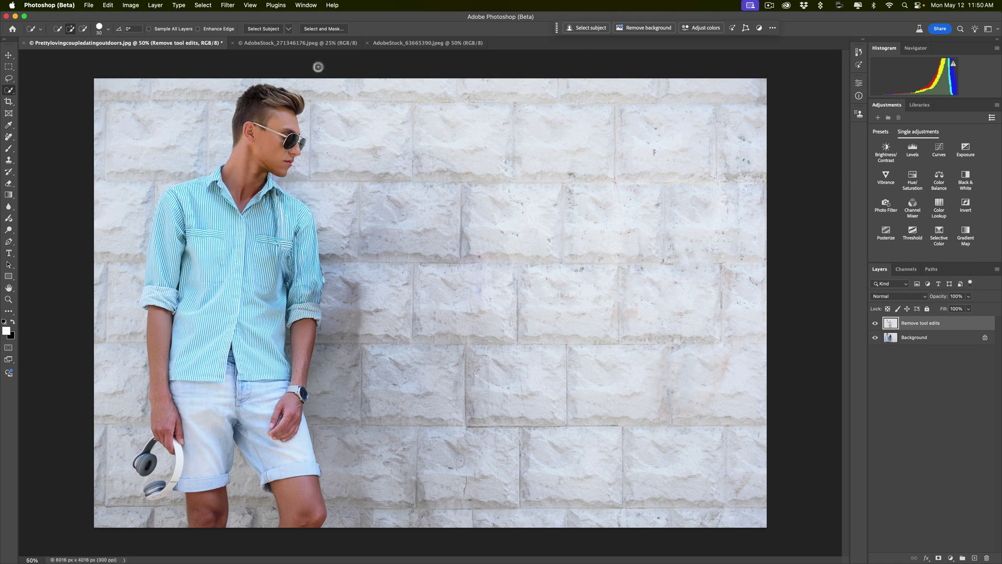
click(290, 43)
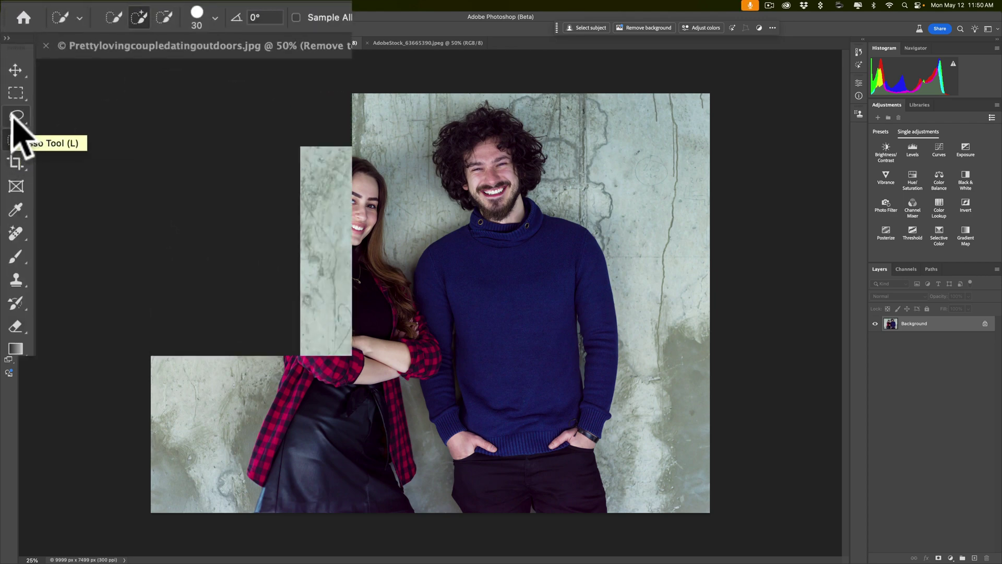
Draw a loose Lasso loop around the curly-haired man in the blue sweater.
click(13, 118)
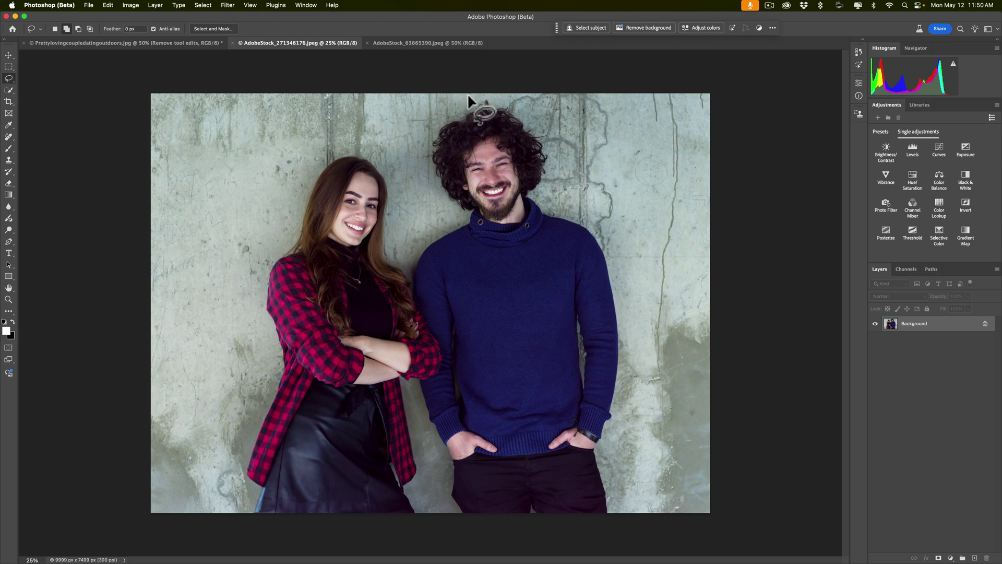
mouse_move(467, 95)
mouse_down()
mouse_move(519, 104)
mouse_move(553, 130)
mouse_move(562, 151)
mouse_move(555, 189)
mouse_move(615, 246)
mouse_move(632, 290)
mouse_move(638, 407)
mouse_move(608, 517)
mouse_move(445, 520)
mouse_move(432, 464)
mouse_up()
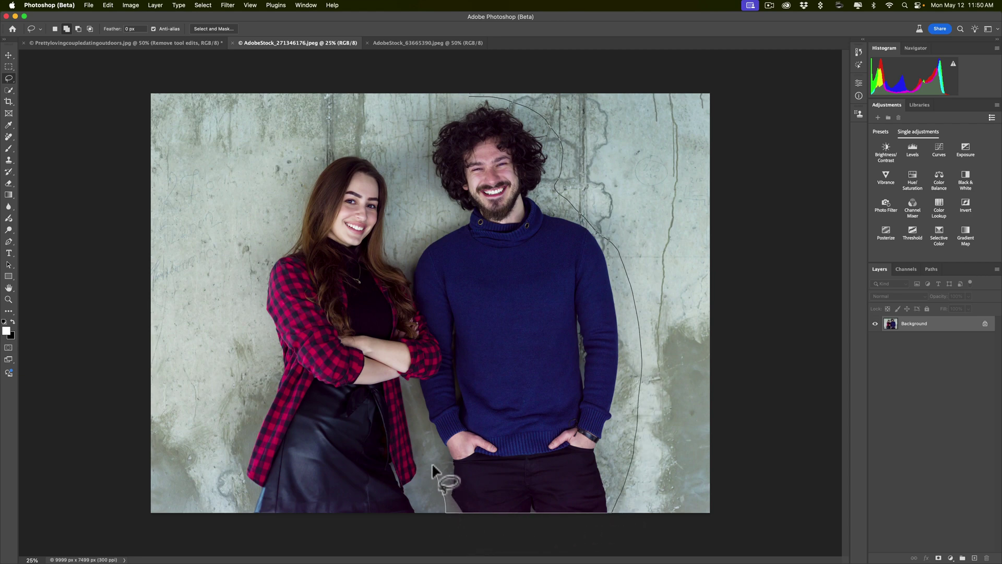
mouse_move(412, 384)
mouse_down()
mouse_move(435, 353)
mouse_move(395, 253)
mouse_up()
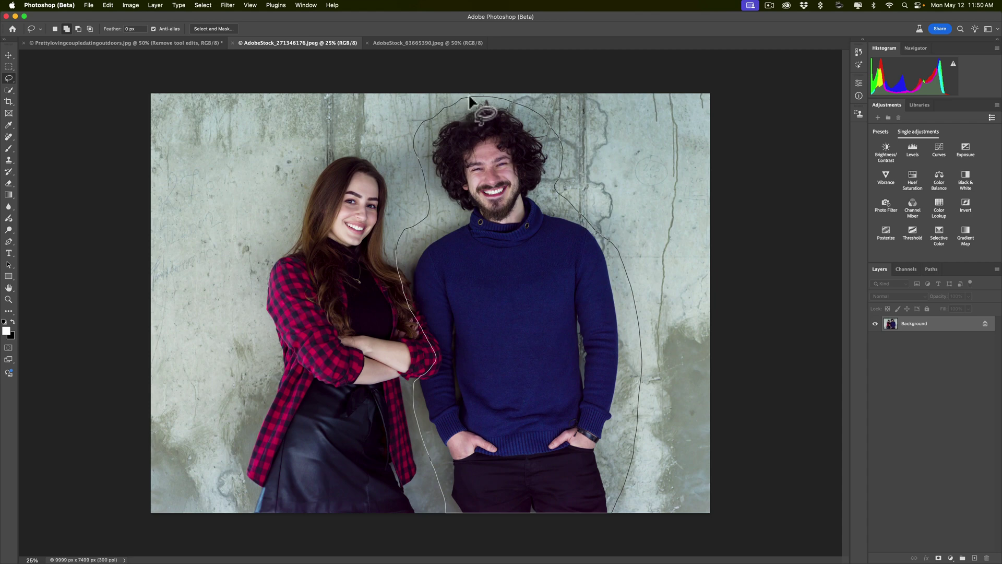
drag(468, 93, 469, 94)
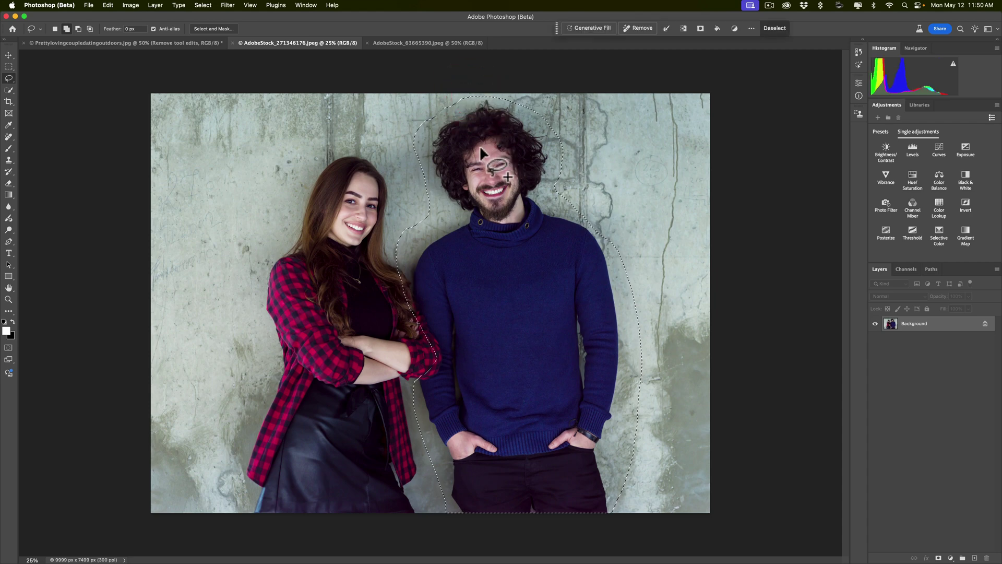
Generative Fill the man with no prompt, review three variations, and keep the empty-wall one.
click(587, 28)
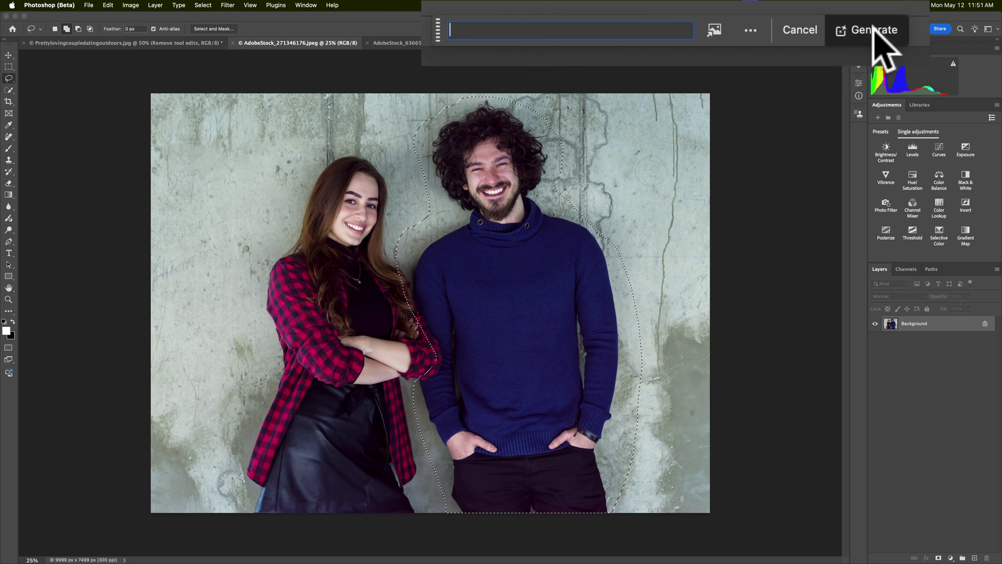
click(874, 30)
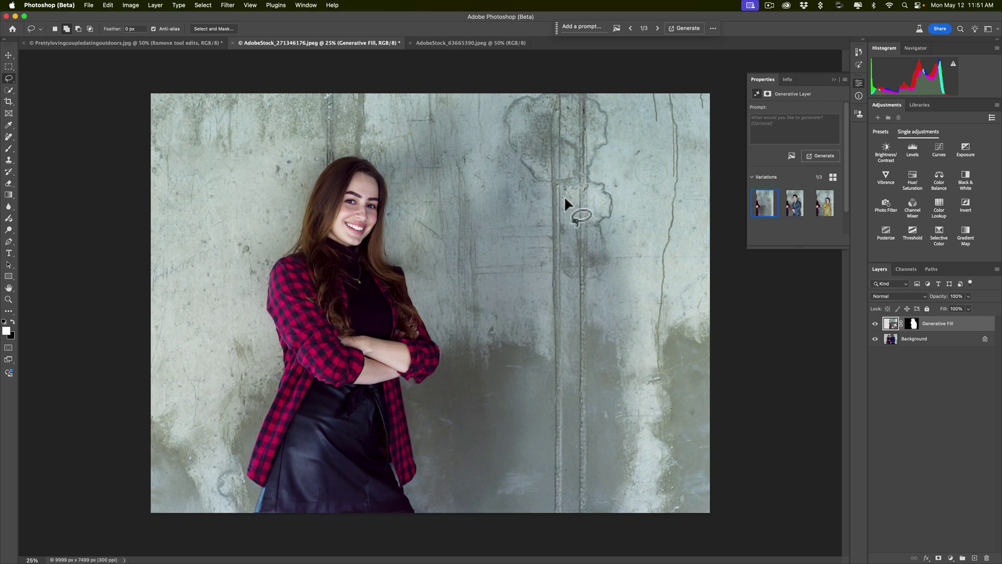
click(794, 208)
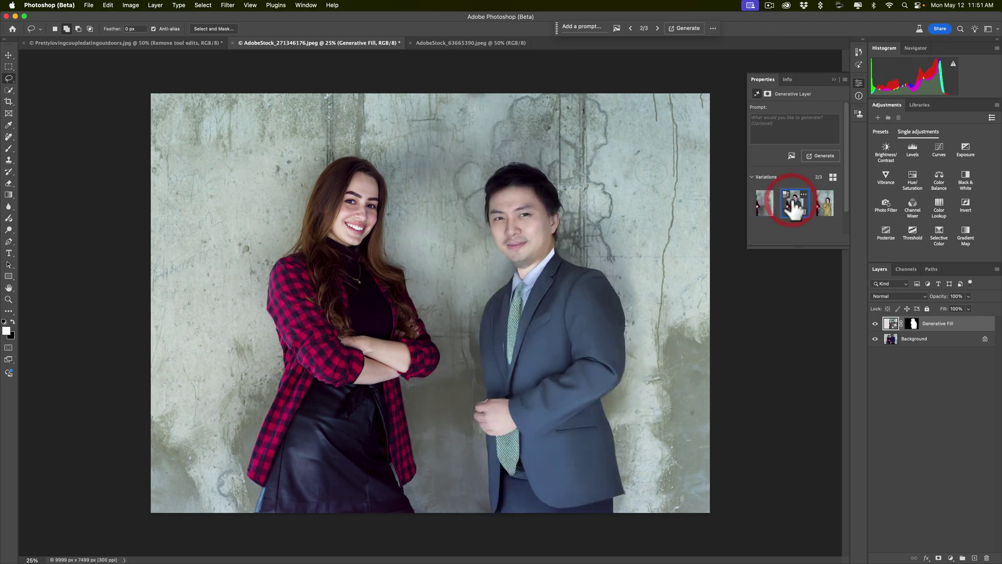
click(823, 212)
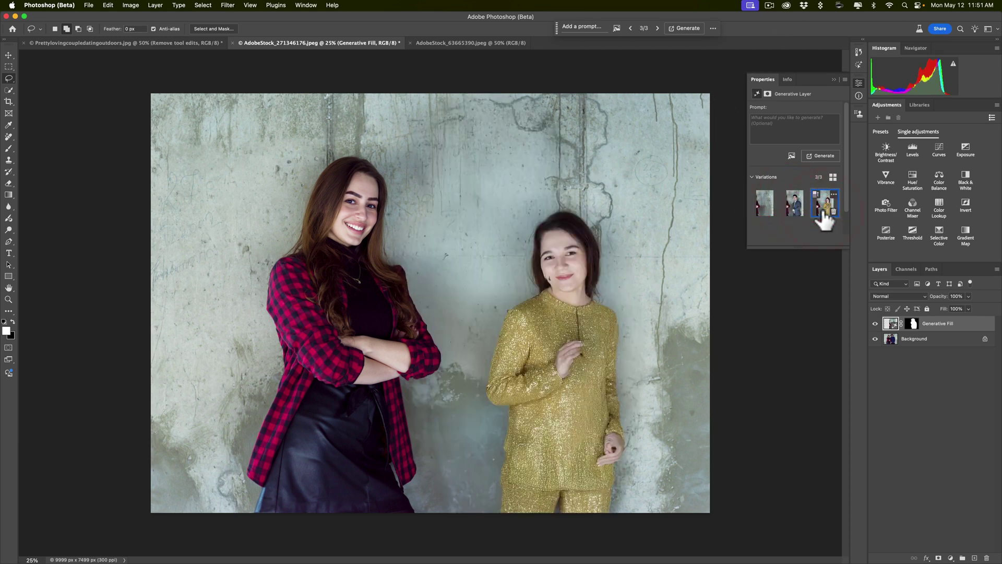
click(766, 208)
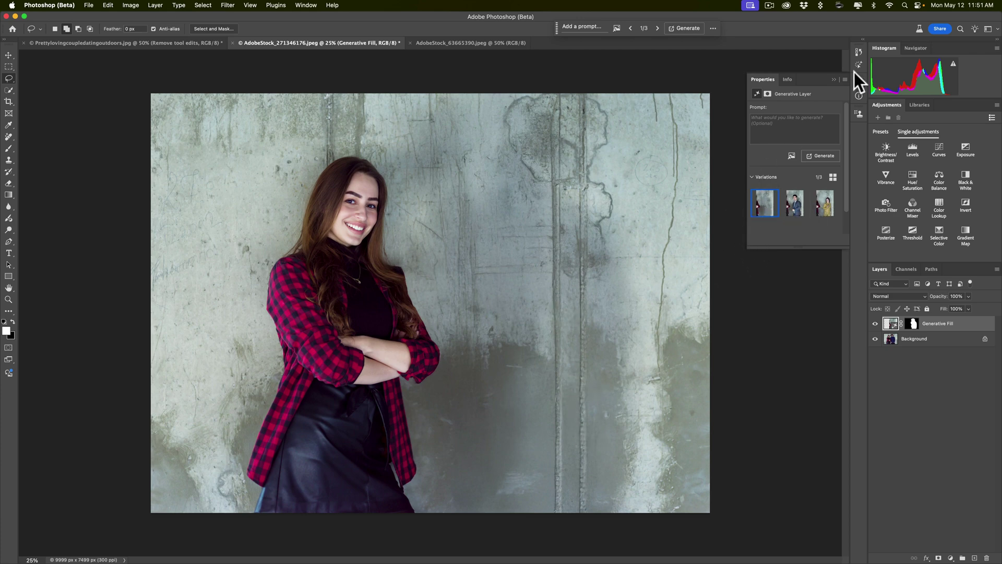
click(835, 79)
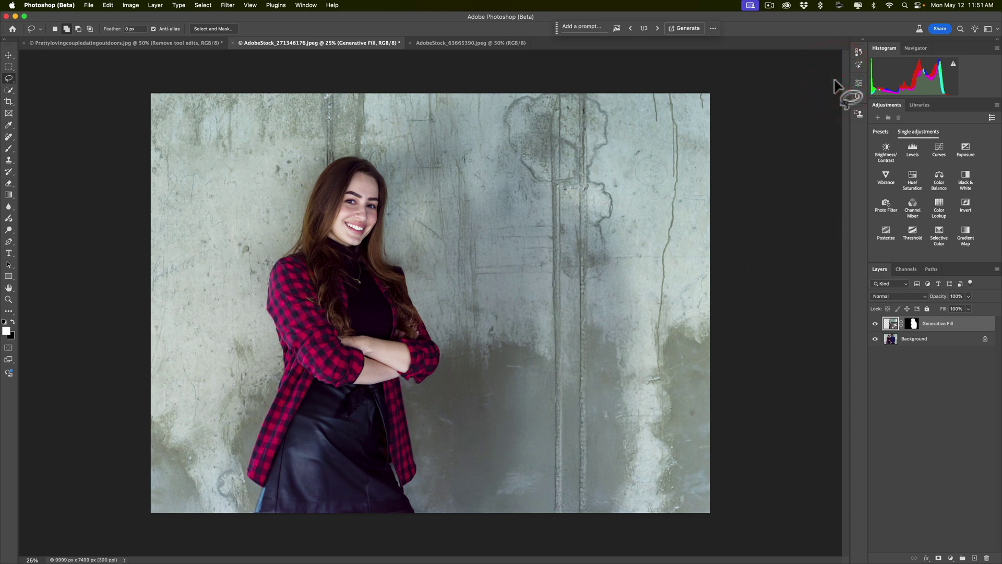
Undo the Generative Fill and erase the lassoed man with Remove instead.
key(cmd+z)
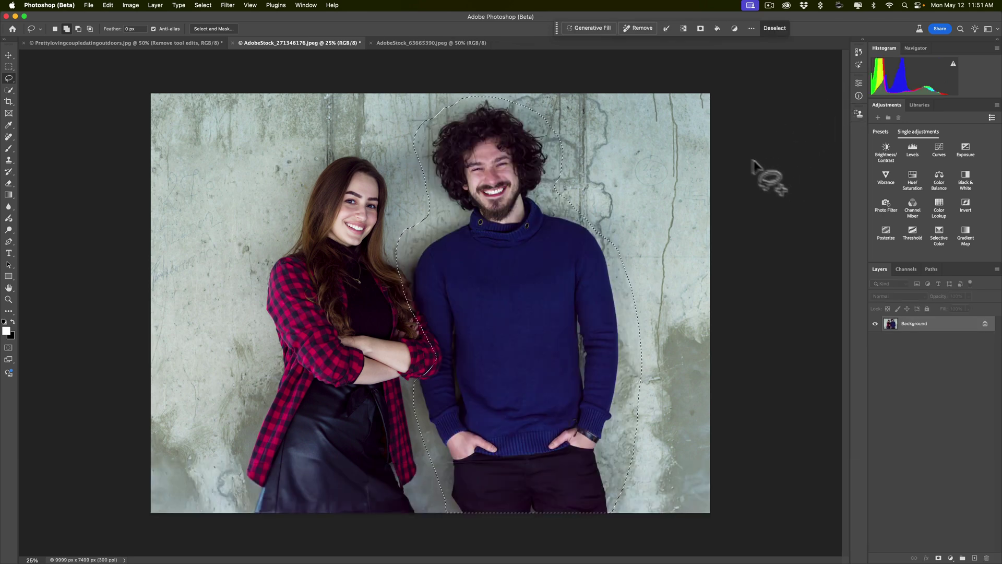
click(622, 31)
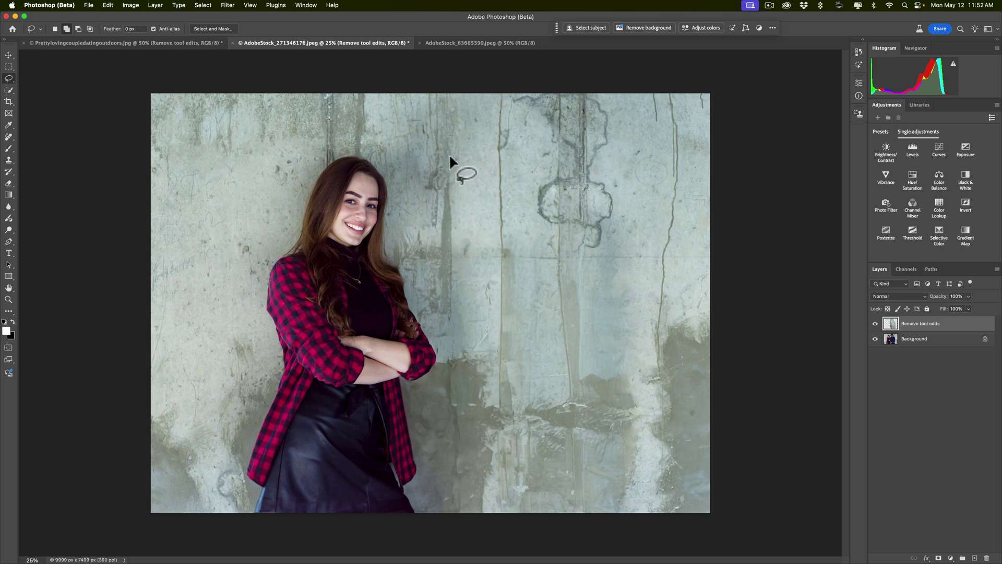
Switch to AdobeStock_63665390 and select the hiker as an entire person via Select people.
click(479, 45)
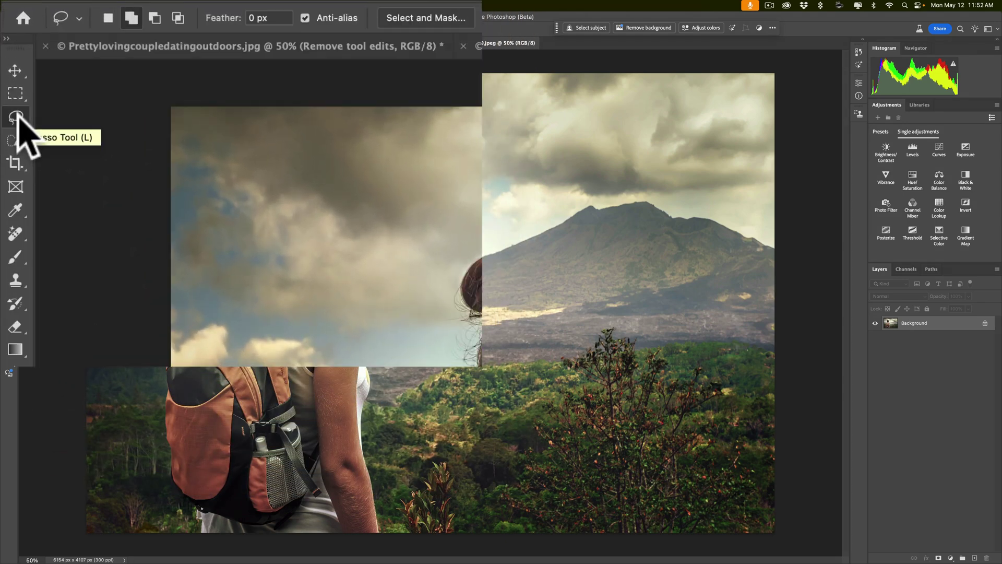
click(16, 139)
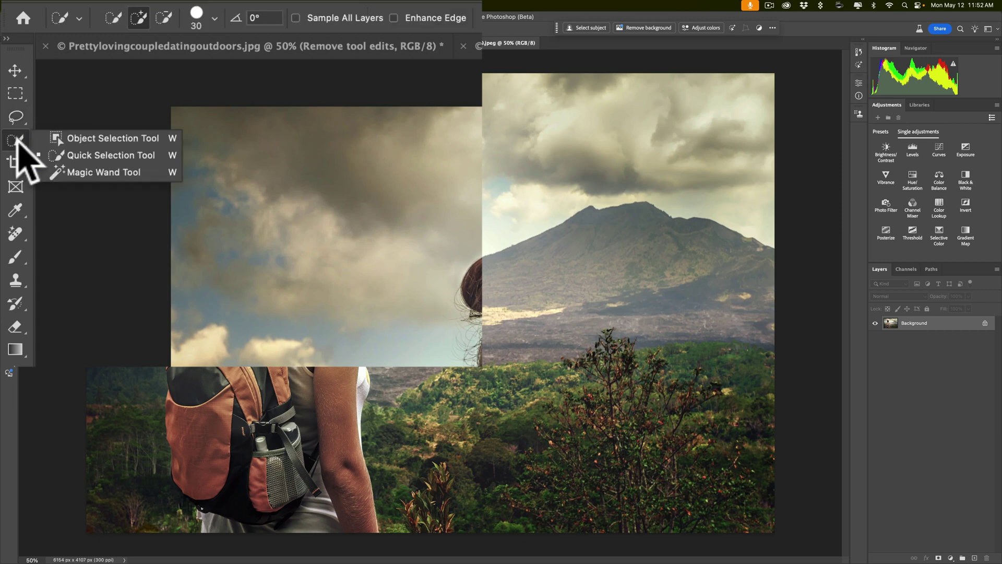
click(105, 138)
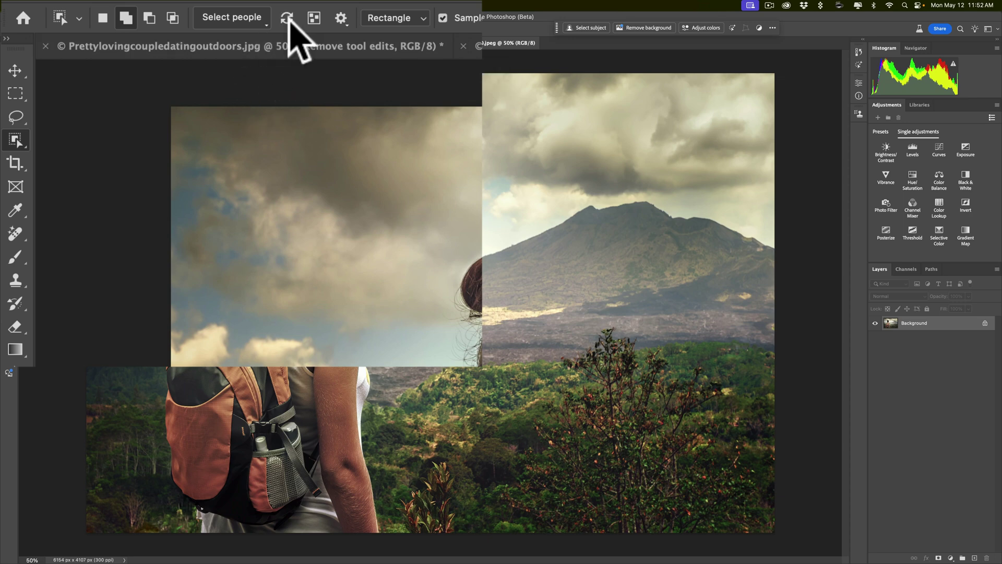
click(239, 21)
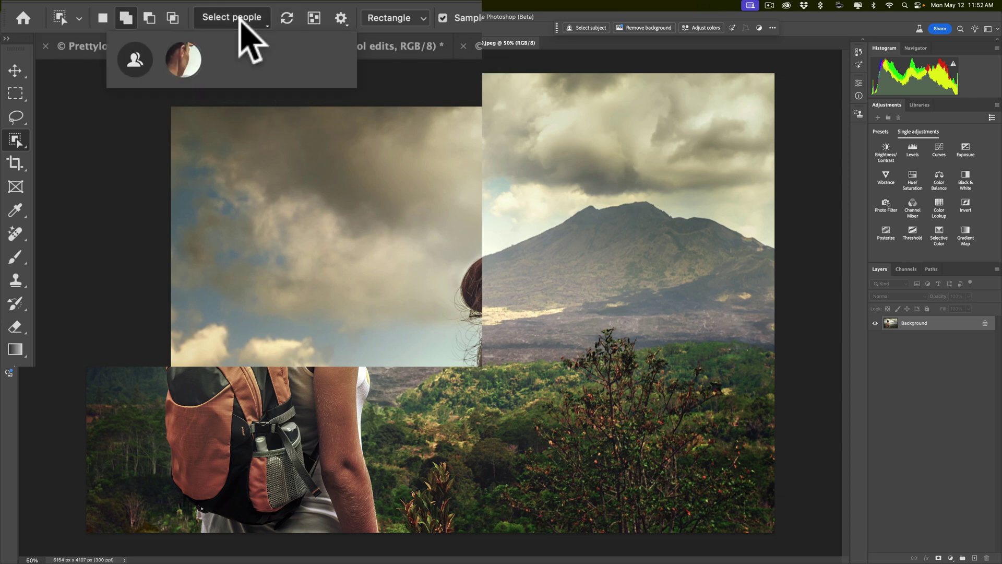
click(185, 57)
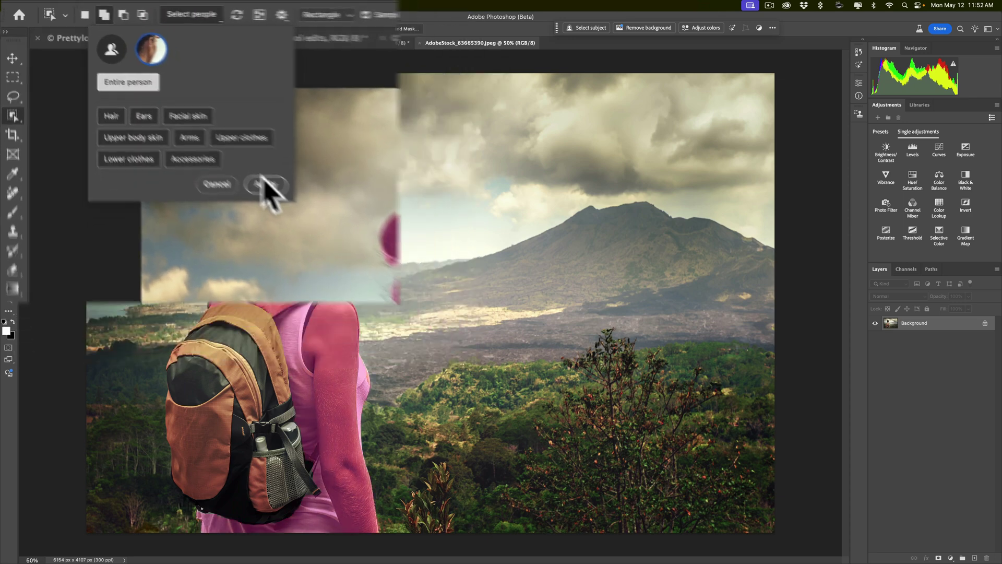
click(321, 223)
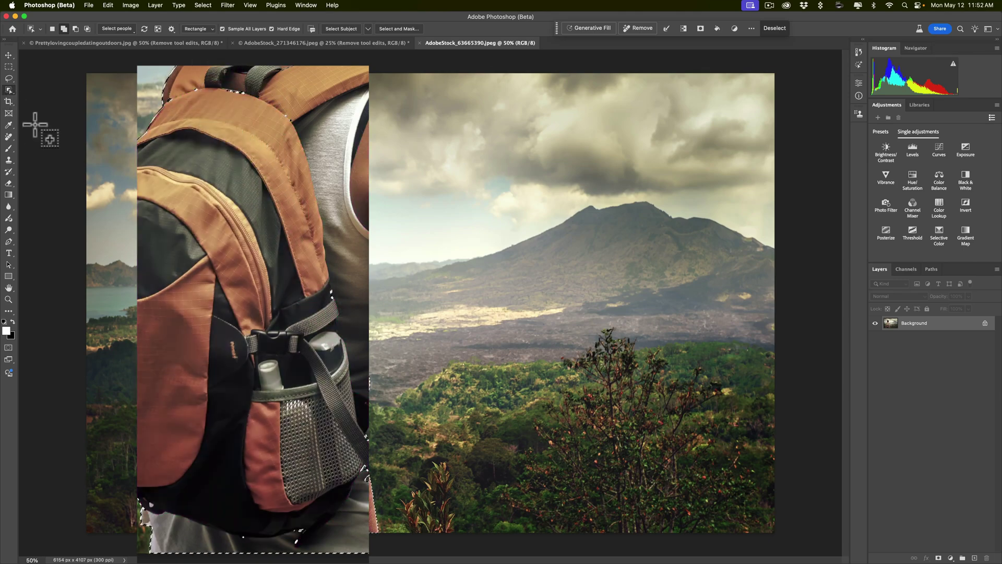
right_click(11, 87)
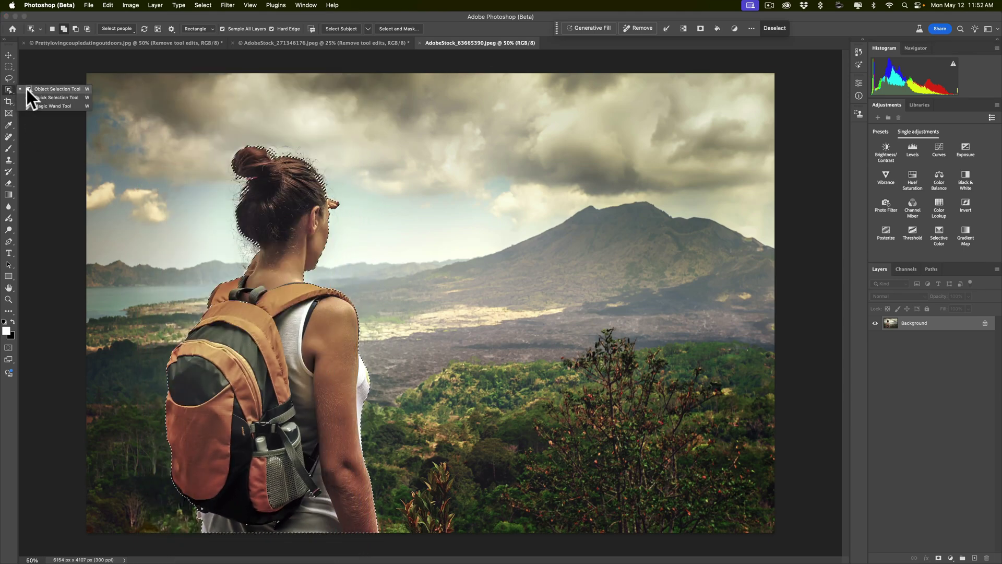
Trial-remove the hiker with Remove, then undo twice and deselect to restore the photo.
click(30, 95)
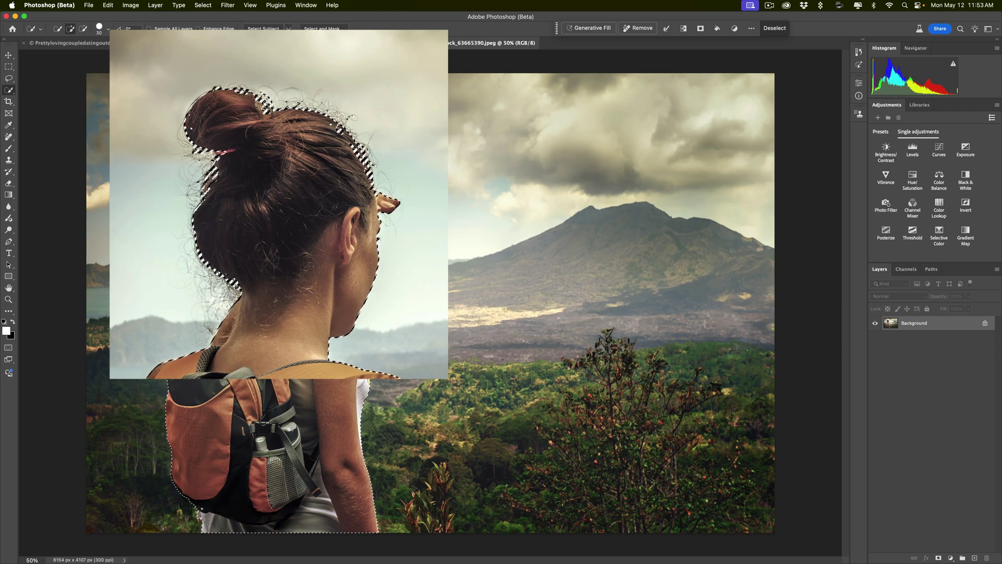
click(638, 29)
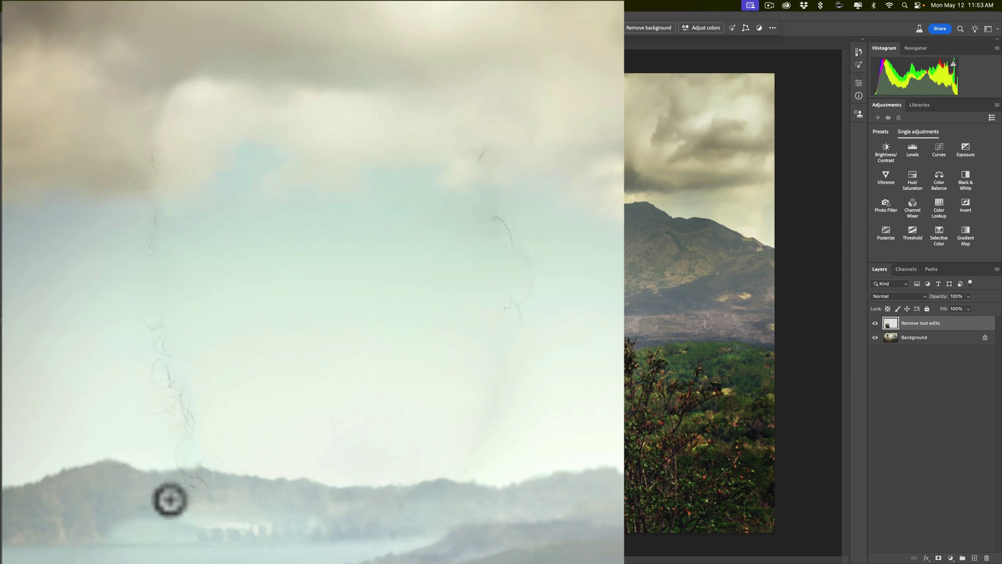
key(super)
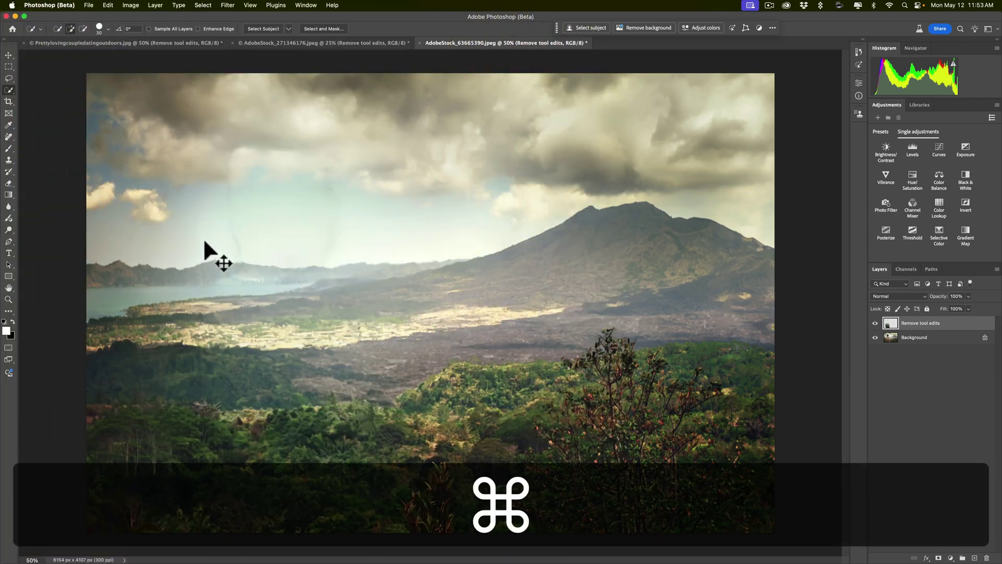
key(super+z)
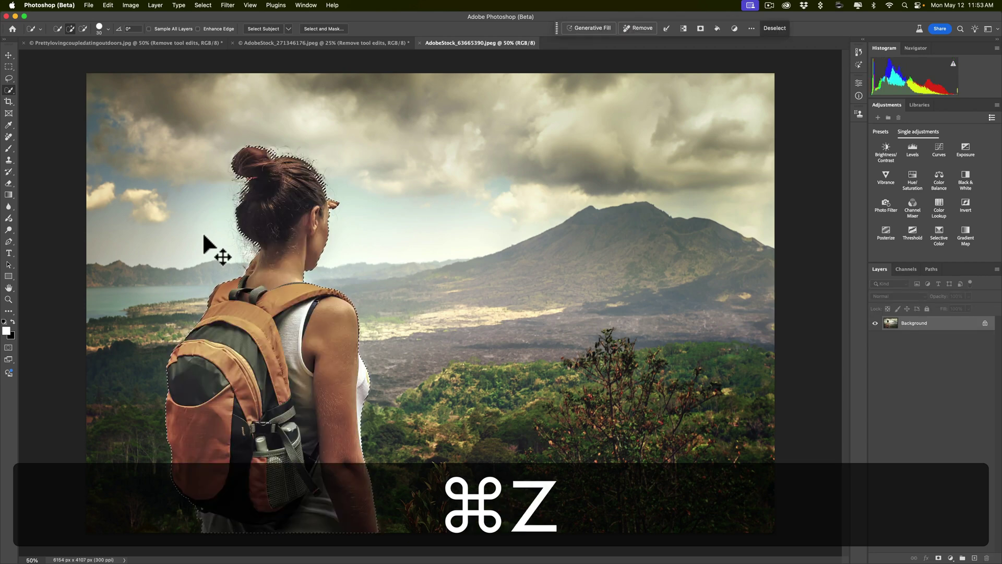
key(super+z)
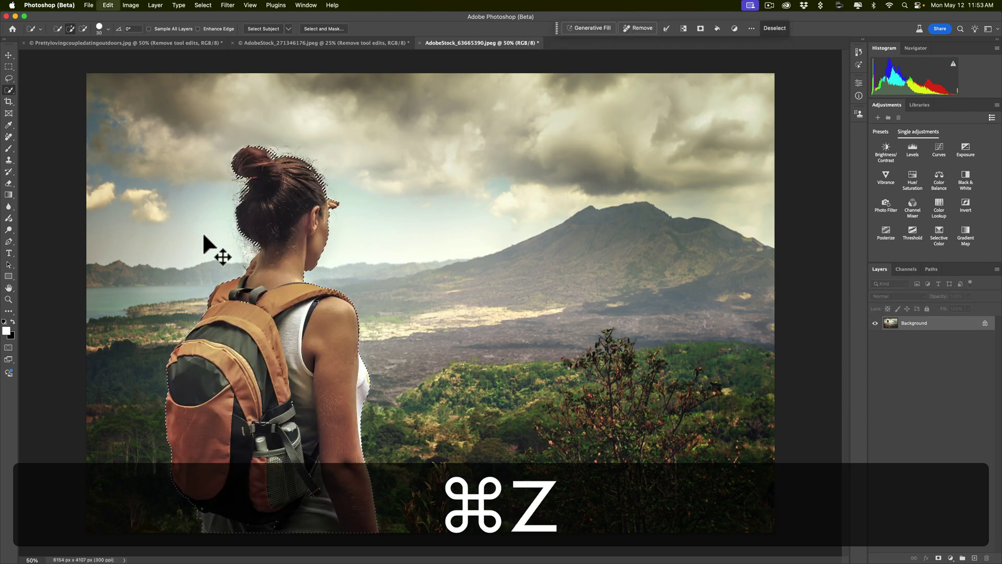
key(super+d)
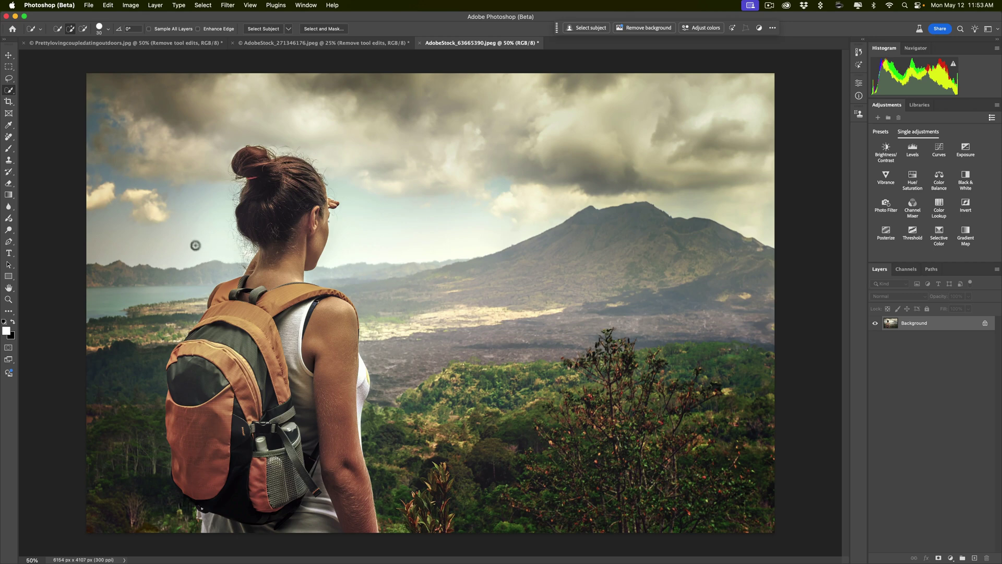
Draw a loose Lasso outline around the hiker, over the backpack, head and arm.
click(9, 78)
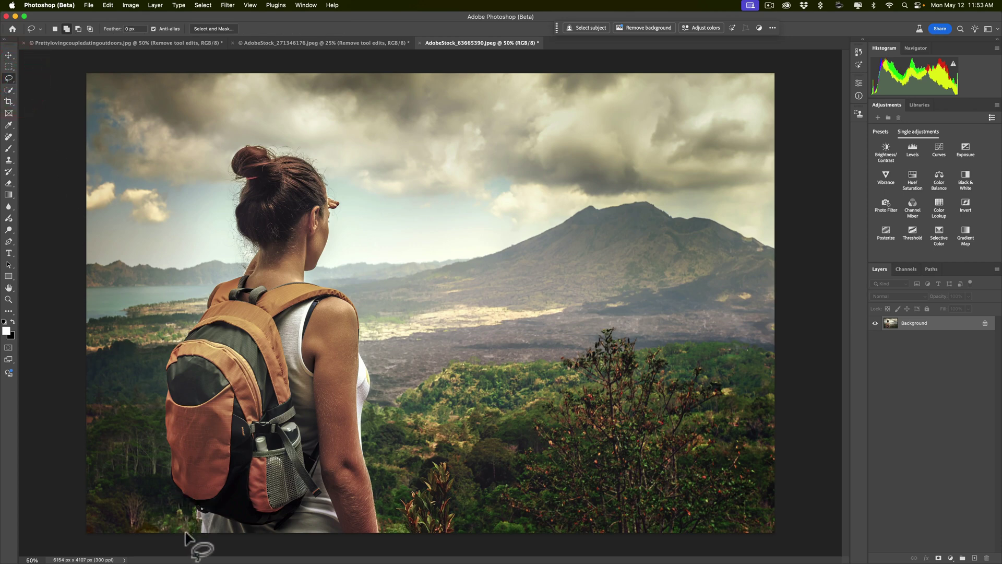
mouse_move(186, 537)
mouse_down()
mouse_move(164, 480)
mouse_move(154, 366)
mouse_move(164, 312)
mouse_move(201, 279)
mouse_move(215, 239)
mouse_move(214, 182)
mouse_up()
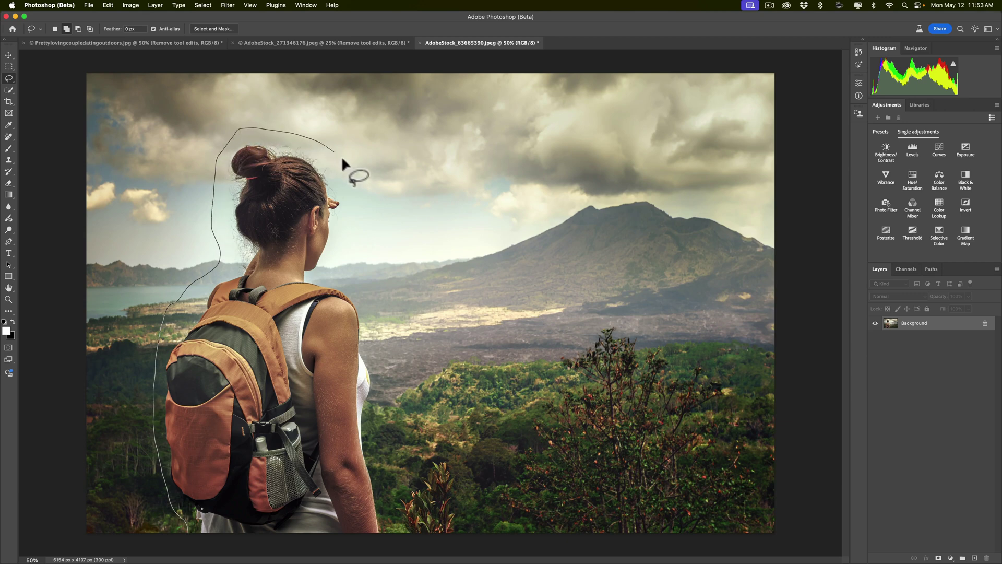
mouse_move(342, 156)
mouse_down()
mouse_move(359, 195)
mouse_move(338, 262)
mouse_up()
mouse_move(381, 349)
mouse_down()
mouse_move(385, 532)
mouse_move(308, 529)
mouse_move(264, 551)
mouse_move(187, 528)
mouse_up()
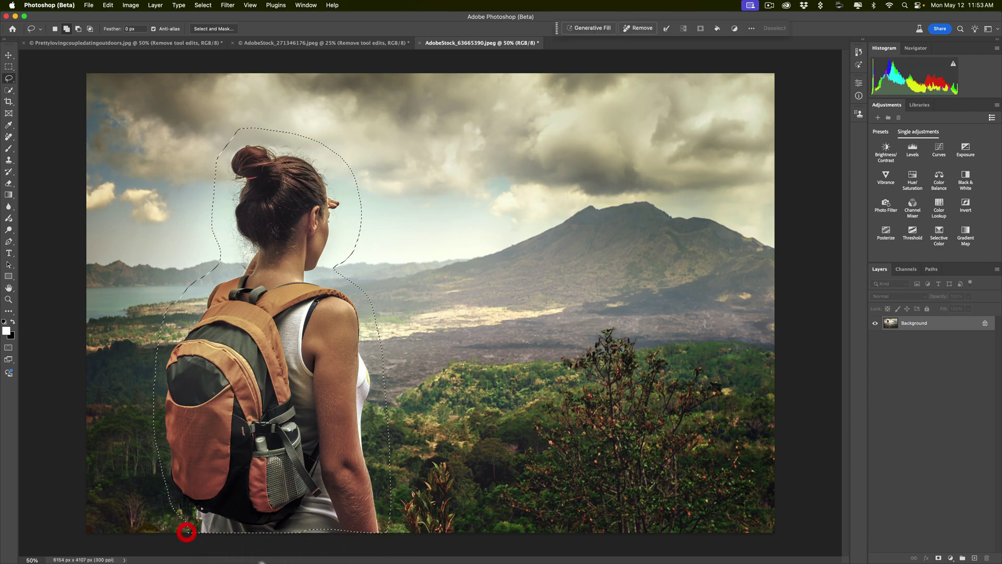
Add the leftover area near the photo bottom to the selection and erase the hiker with Remove.
click(67, 28)
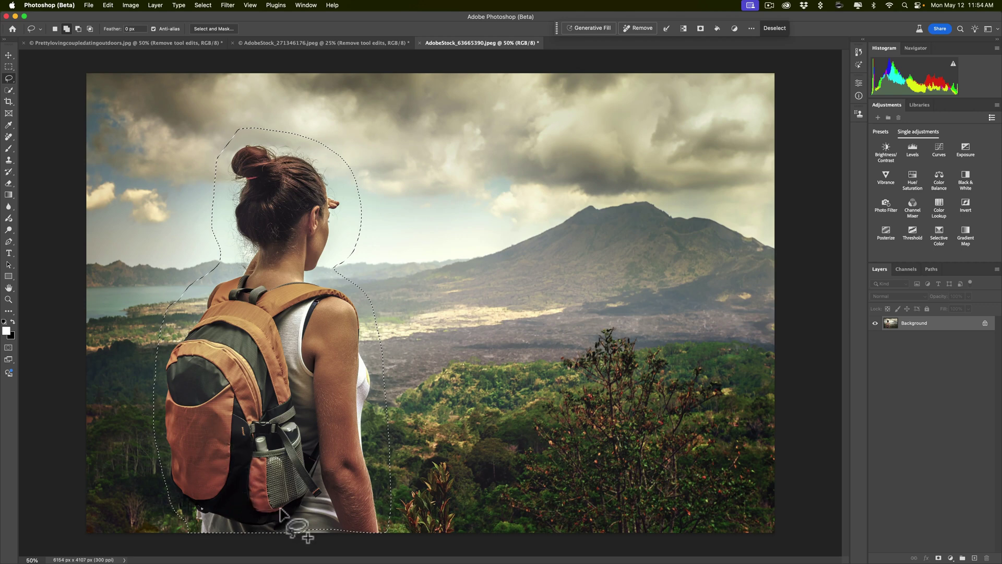
mouse_move(290, 521)
mouse_down()
mouse_move(373, 537)
mouse_move(288, 522)
mouse_up()
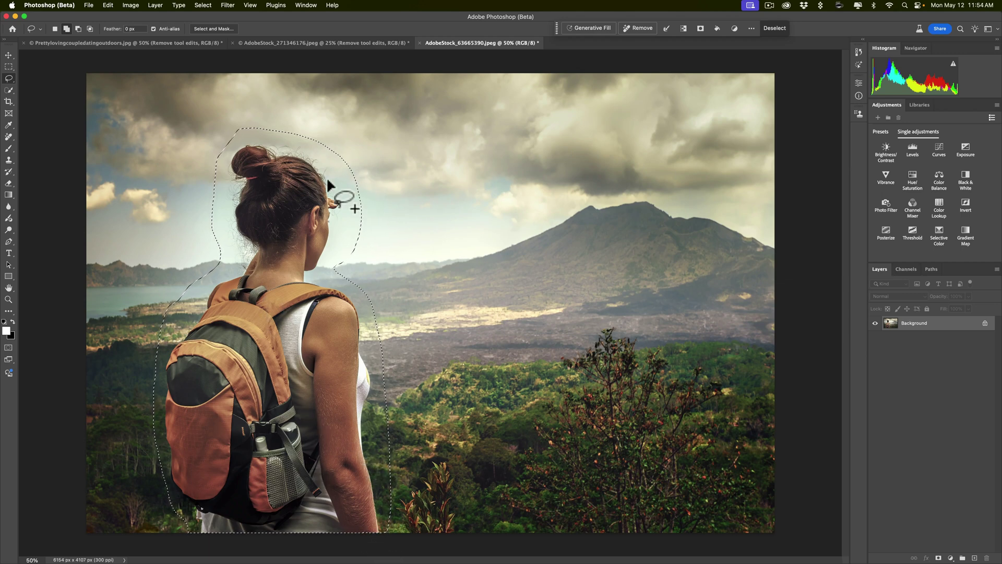
click(621, 29)
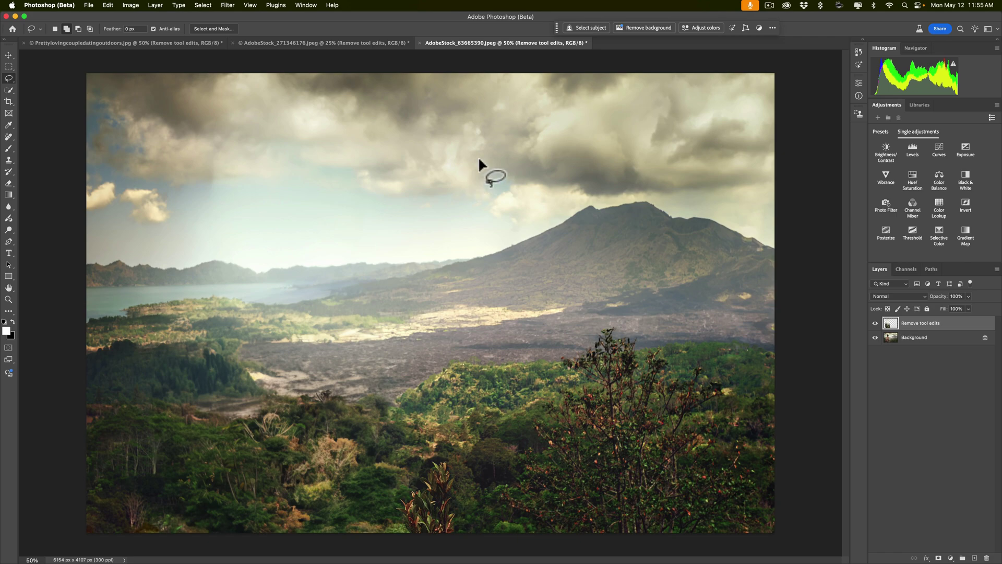
In Creative Cloud, list the apps filtered to the Beta tab.
click(788, 5)
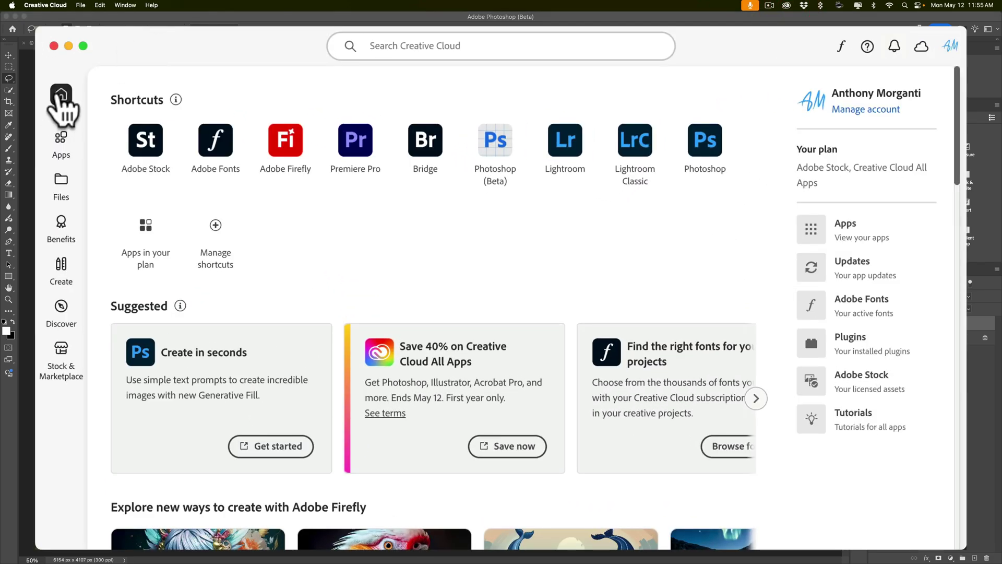
click(61, 139)
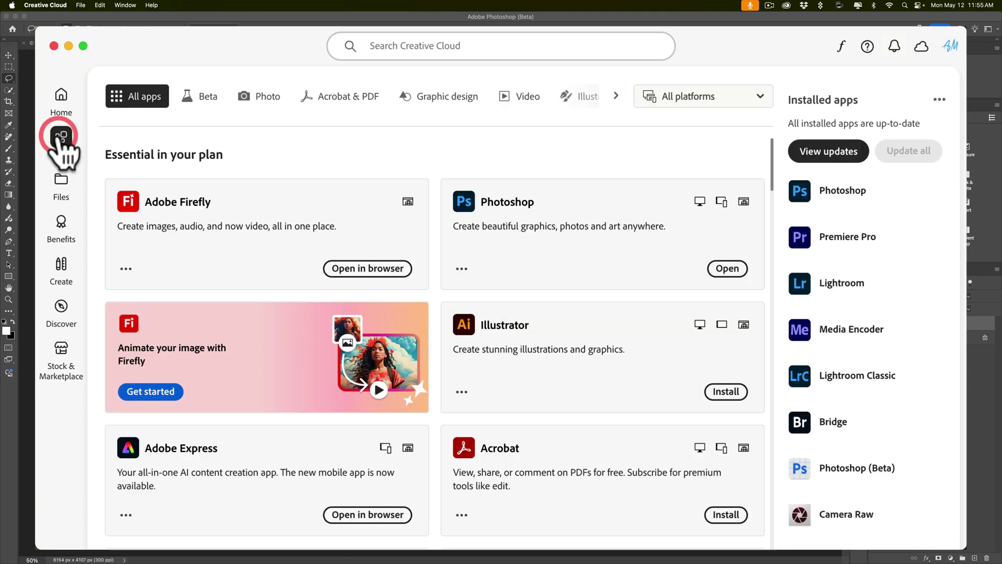
click(198, 100)
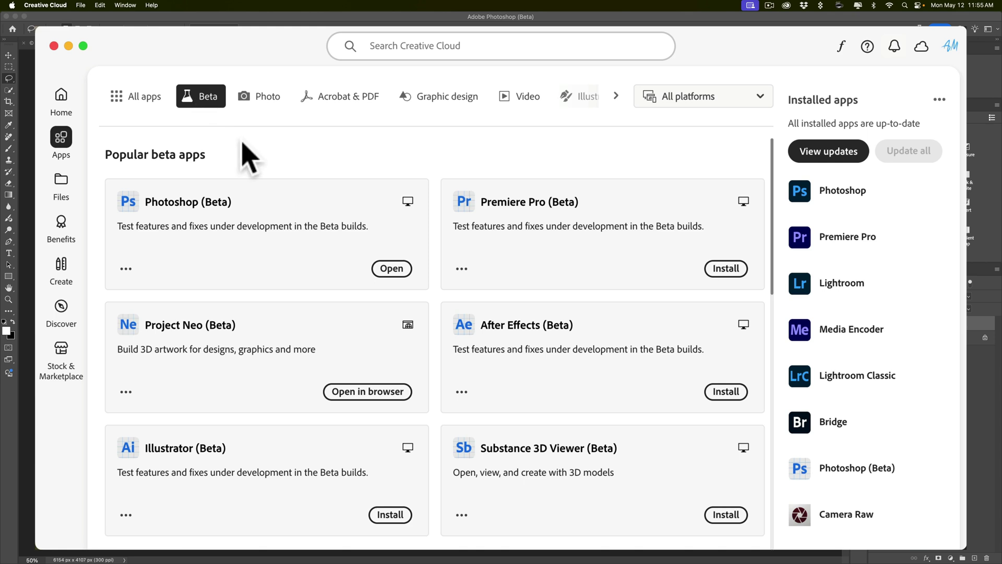
scroll(324, 245, down, 1)
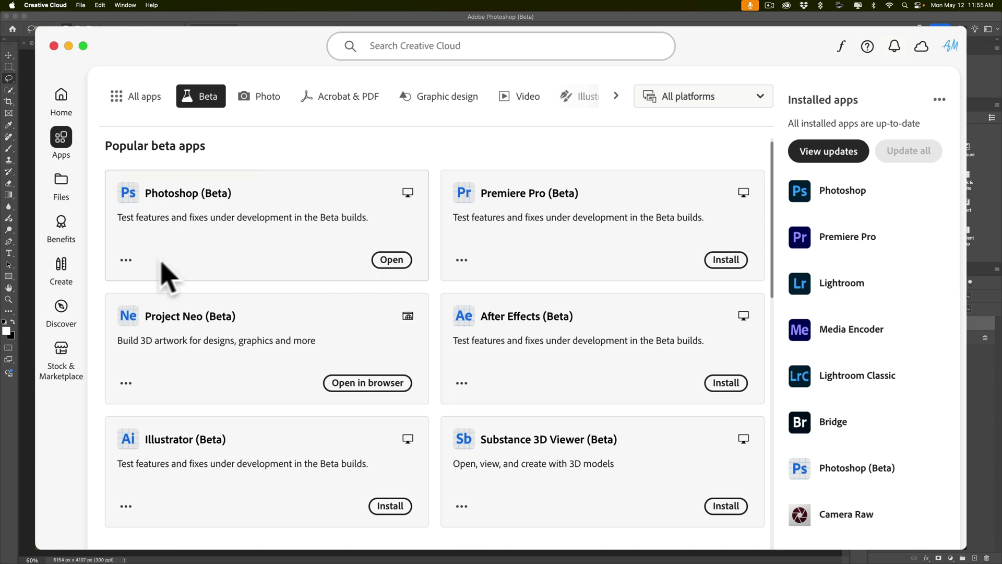
Check the Photoshop (Beta) more-actions menu, dismiss it, and close the Creative Cloud window.
click(126, 260)
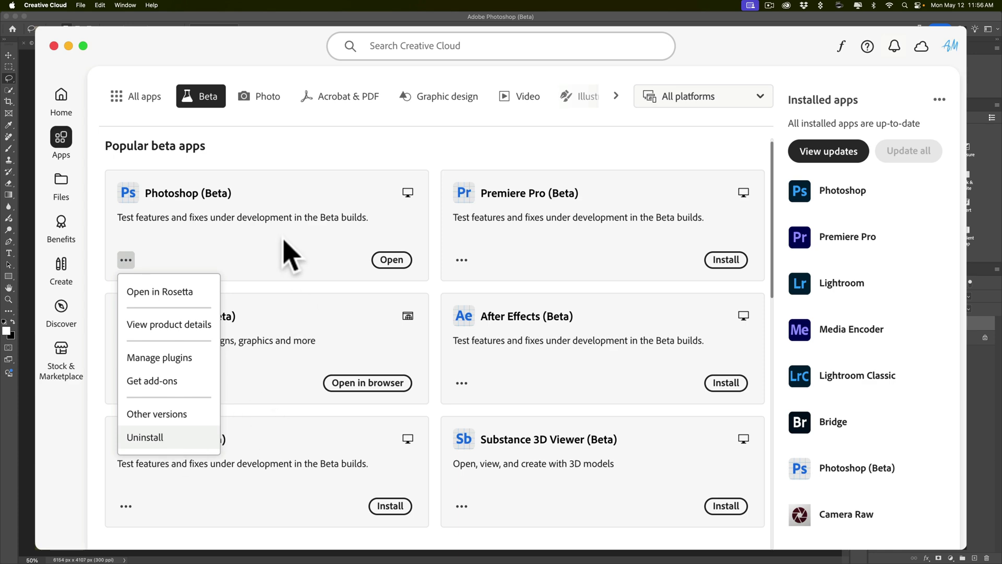
click(258, 222)
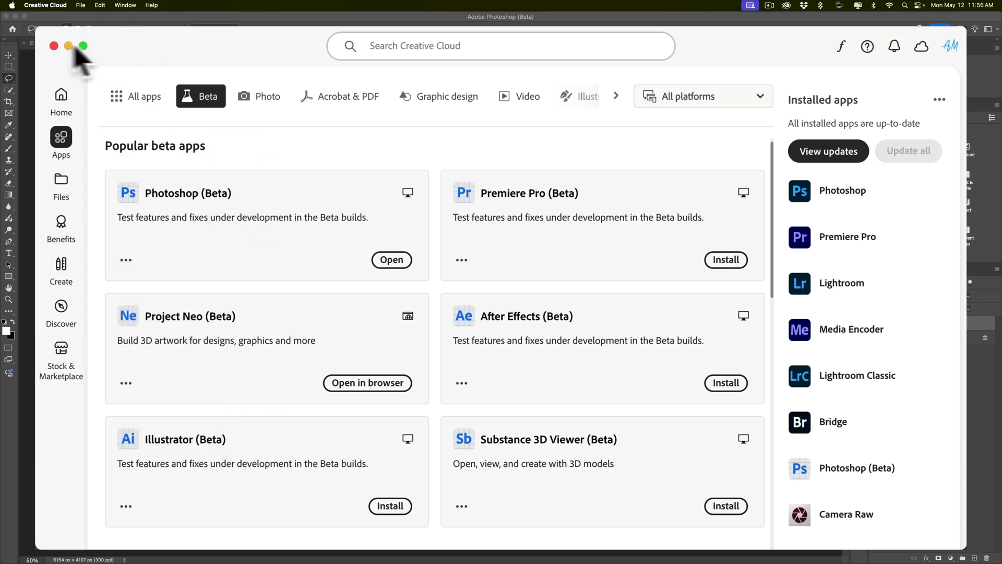
click(53, 44)
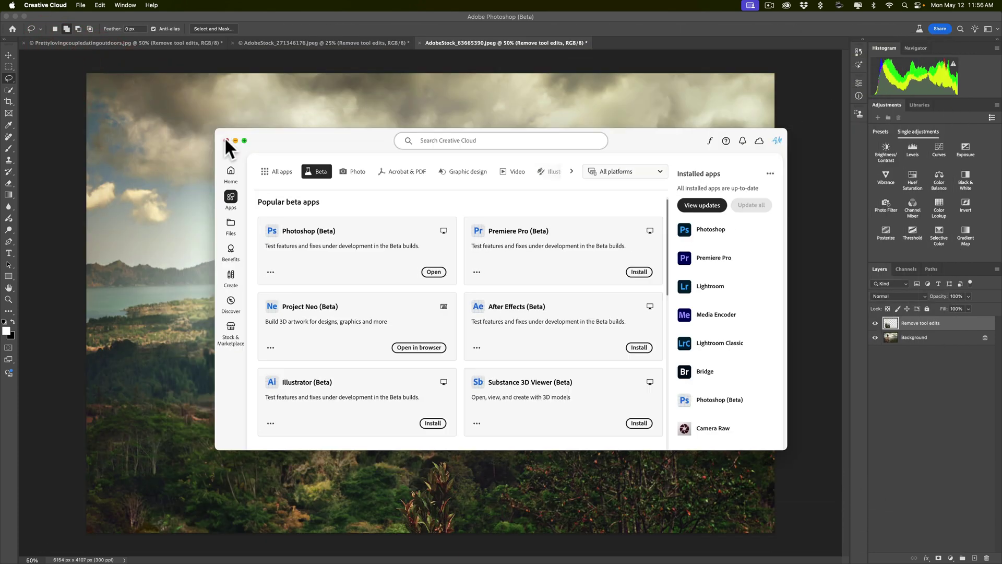
Close Creative Cloud to bring back the hiker-free mountain photo in Photoshop (Beta).
click(225, 137)
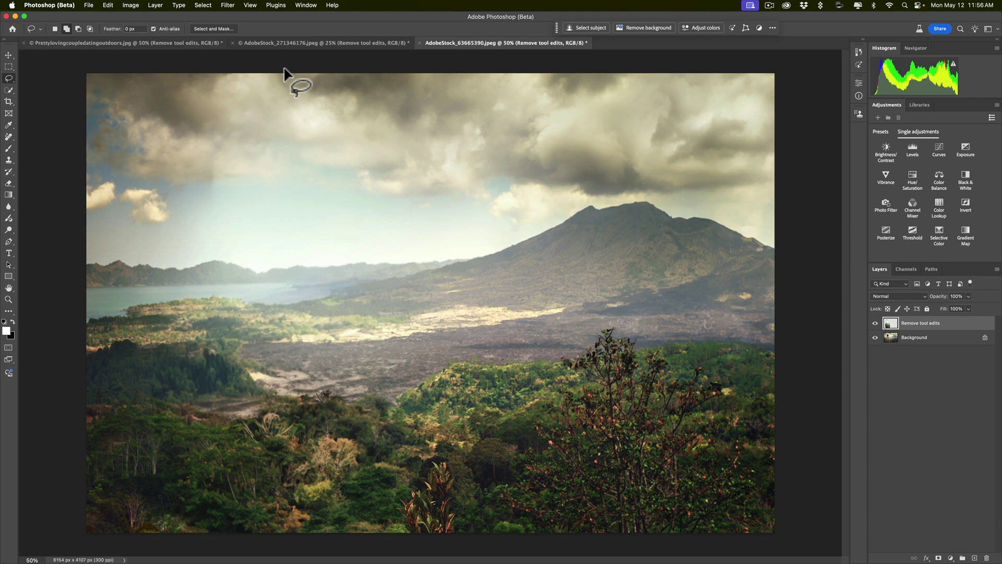